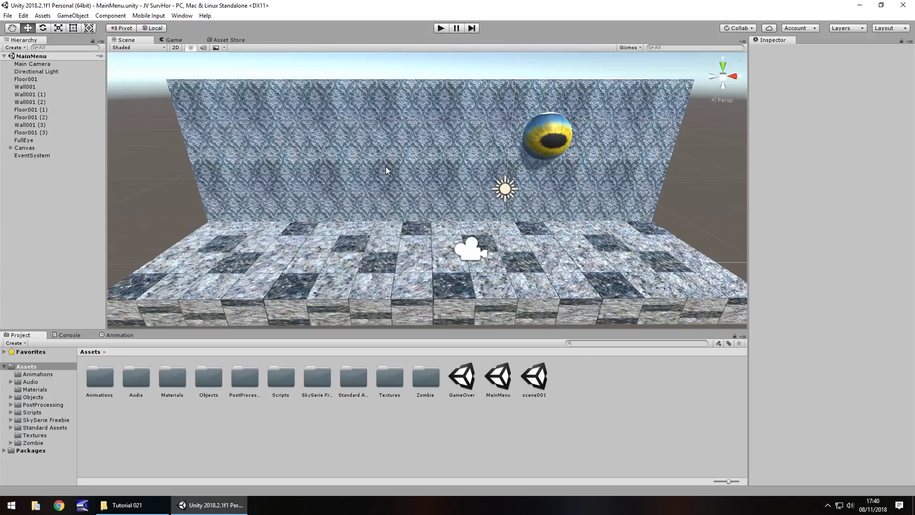
Open the Build Settings window and close it again.
left_click(8, 15)
left_click(55, 109)
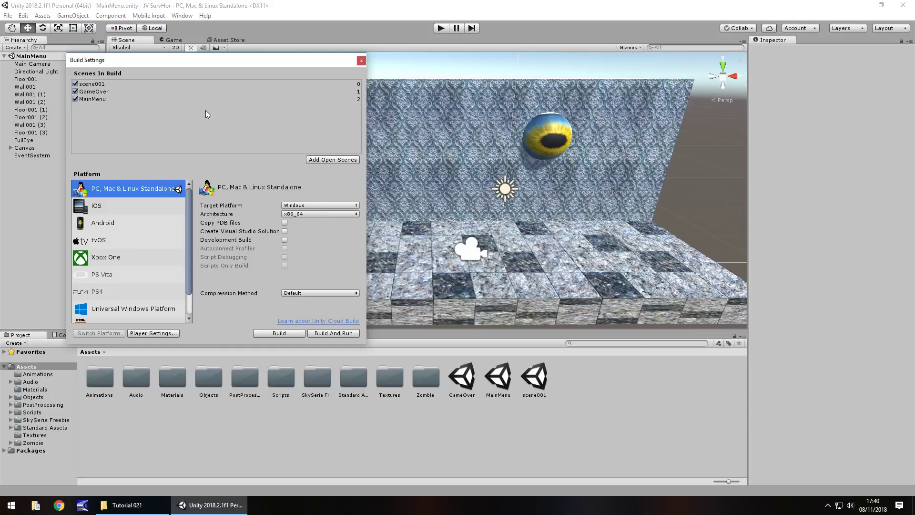
left_click(360, 61)
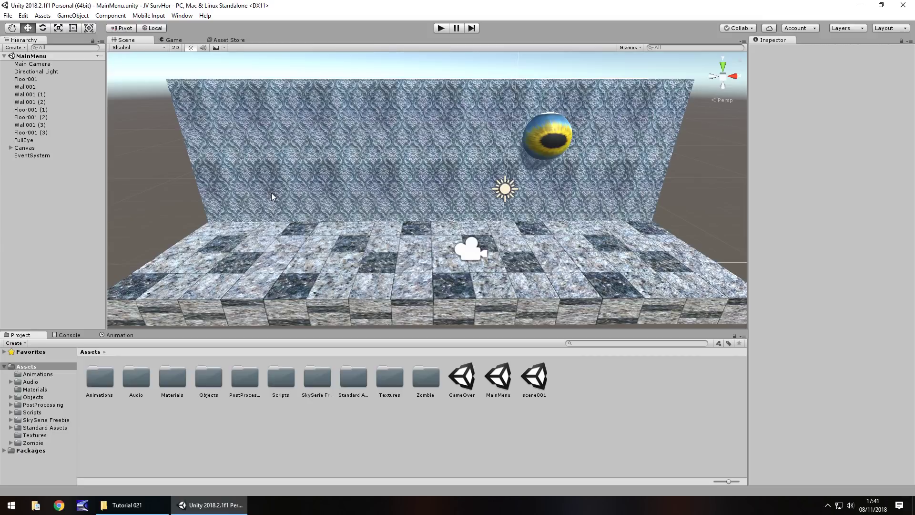
Add the PostProcessing Behaviour script from PostProcessing/Runtime to Main Camera and assign the JVSH profile.
double_click(249, 383)
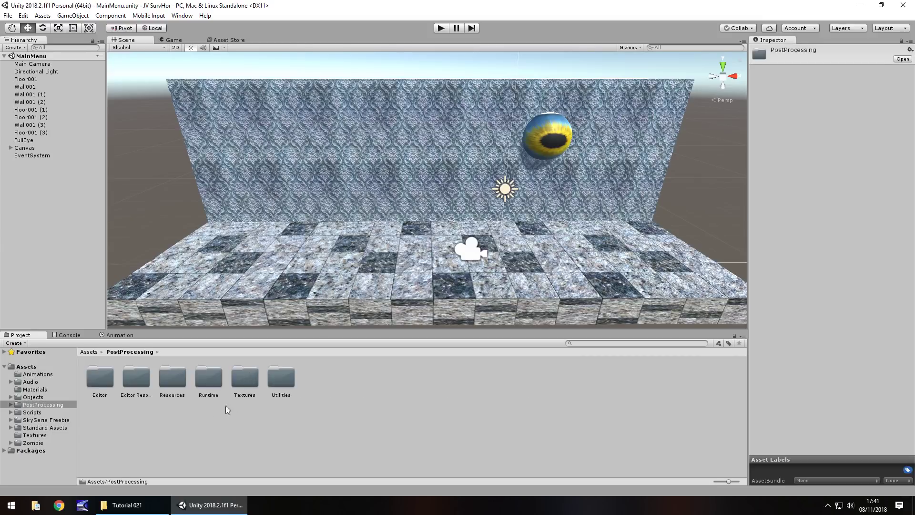
double_click(206, 378)
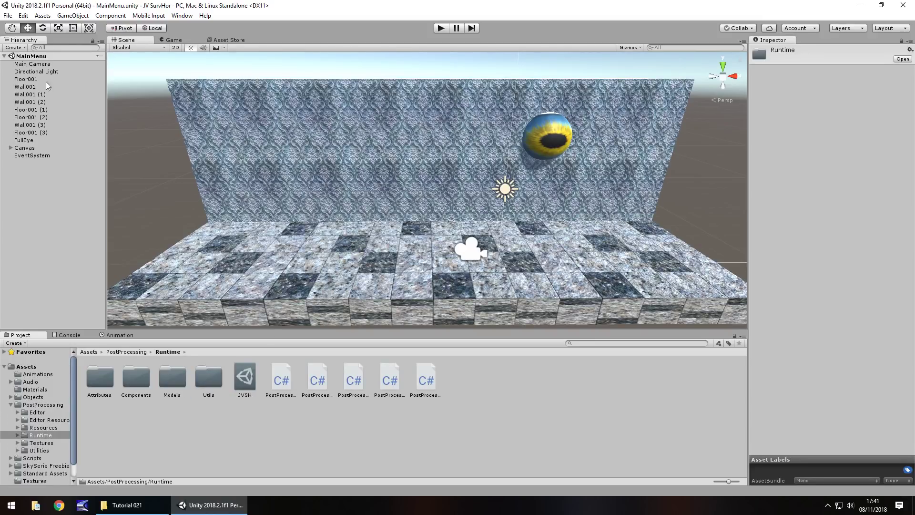
left_click_drag(282, 383, 43, 67)
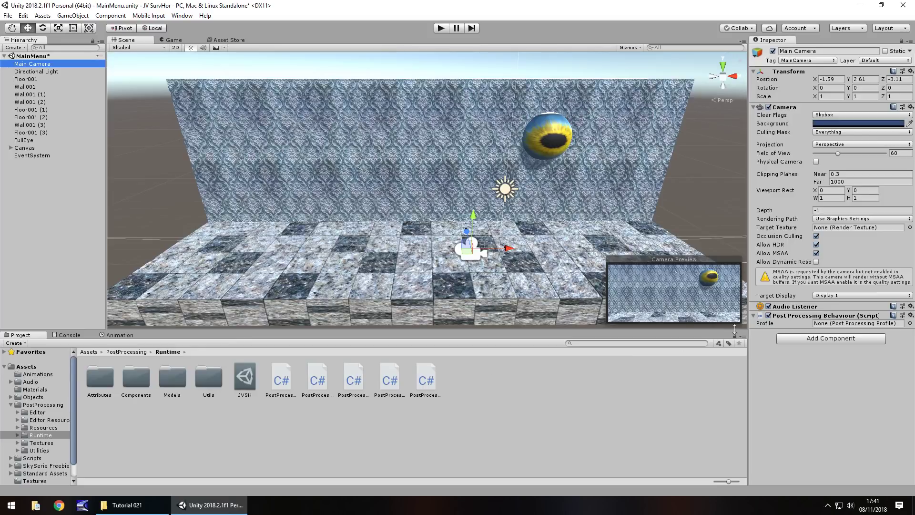
left_click_drag(245, 376, 836, 324)
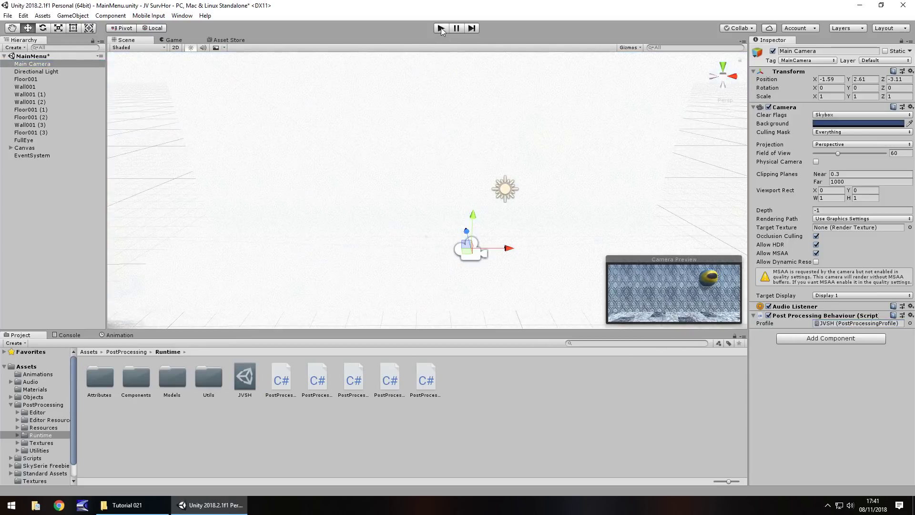
Enter Play mode to preview the main menu under the JVSH post-processing.
left_click(442, 28)
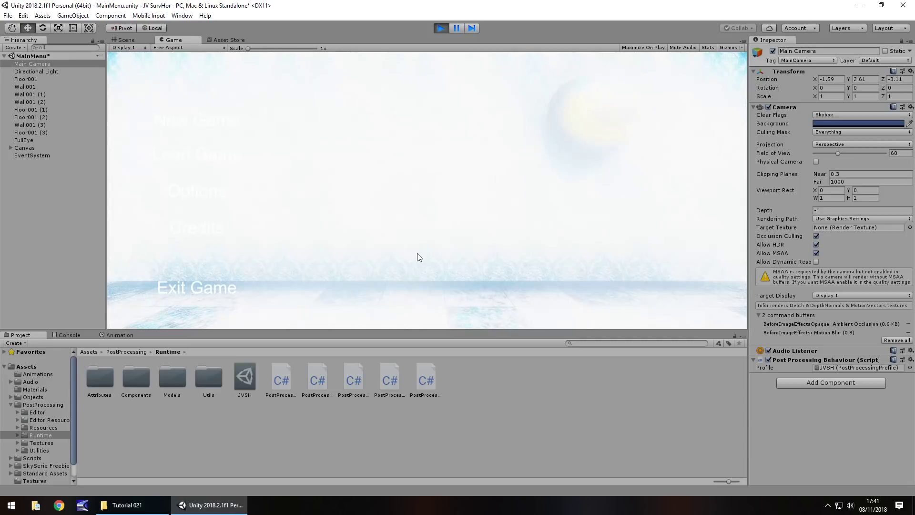
Stop Play mode and delete the Directional Light from the MainMenu scene.
left_click(441, 28)
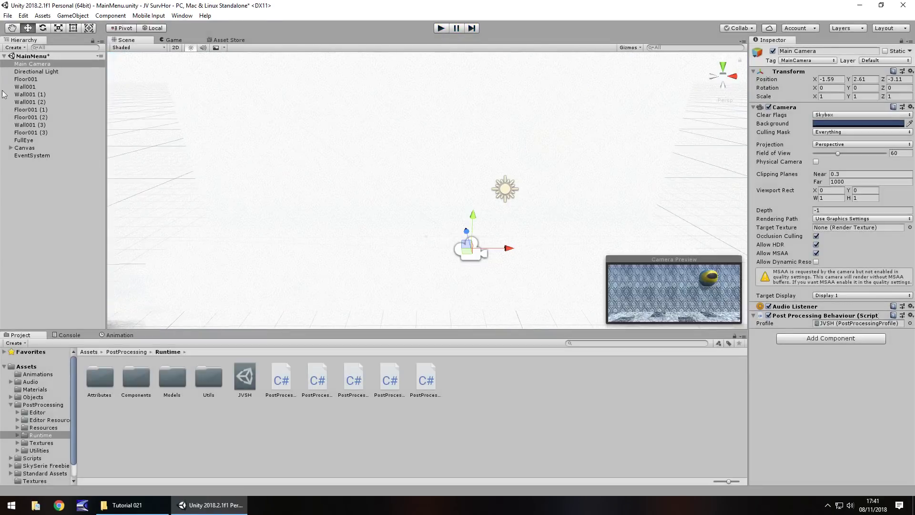
left_click(36, 72)
key("Delete")
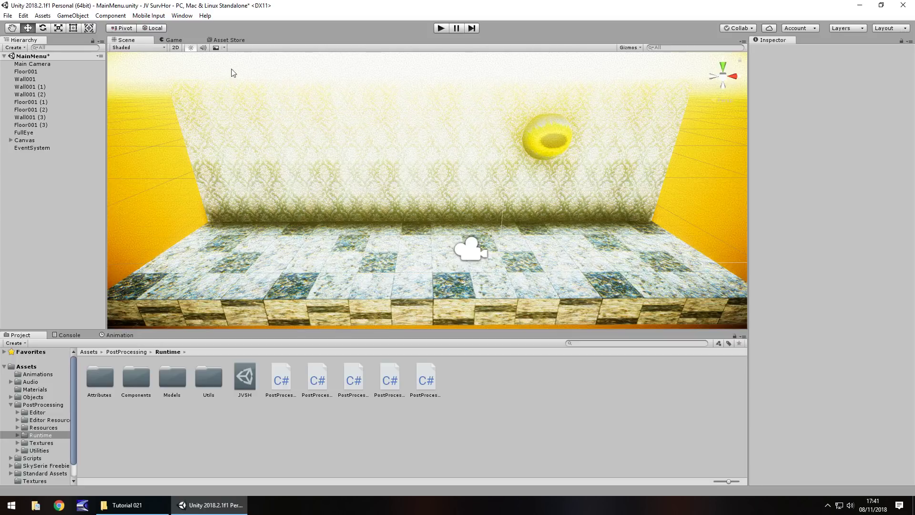
Open Window > Rendering > Lighting Settings and set the environment Intensity Multiplier to 0.
left_click(192, 17)
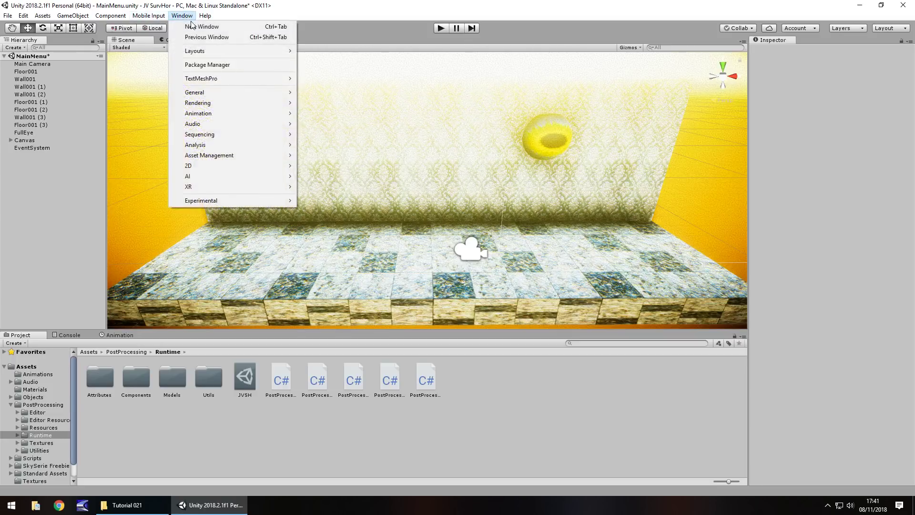
mouse_move(266, 104)
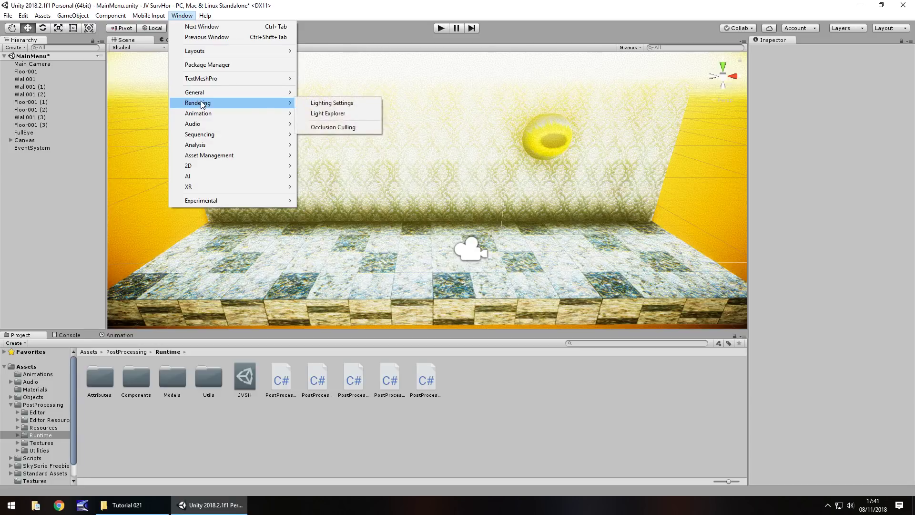
left_click(348, 105)
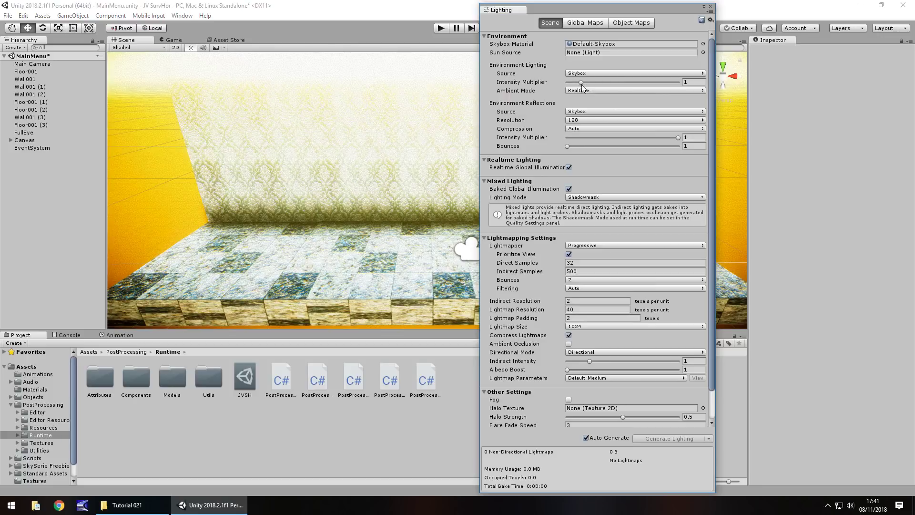
left_click_drag(584, 85, 565, 83)
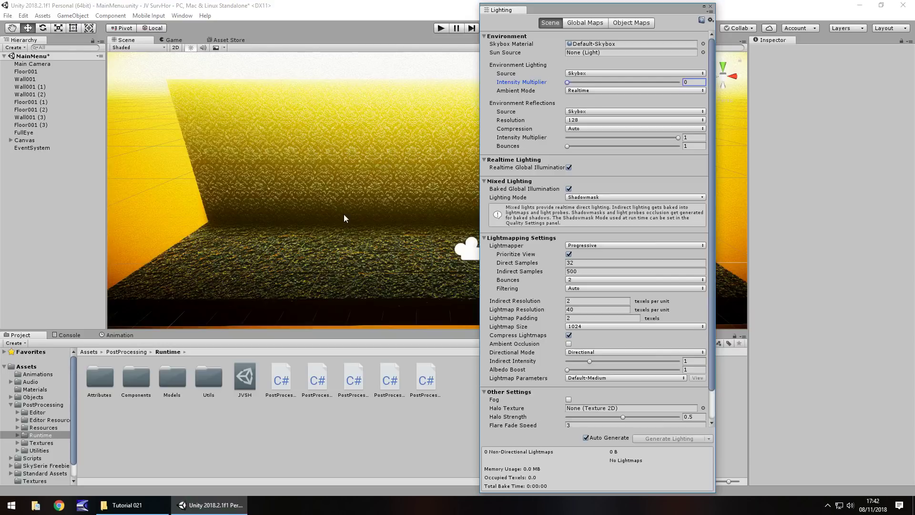
left_click_drag(386, 136, 395, 191, "alt")
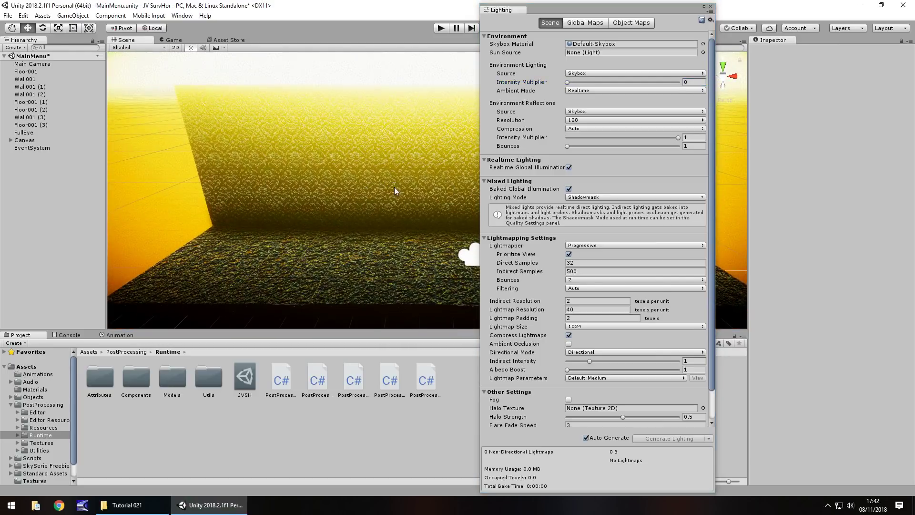
Try a Color environment source with a darker ambient colour, then undo back to Skybox.
left_click(588, 74)
left_click(592, 105)
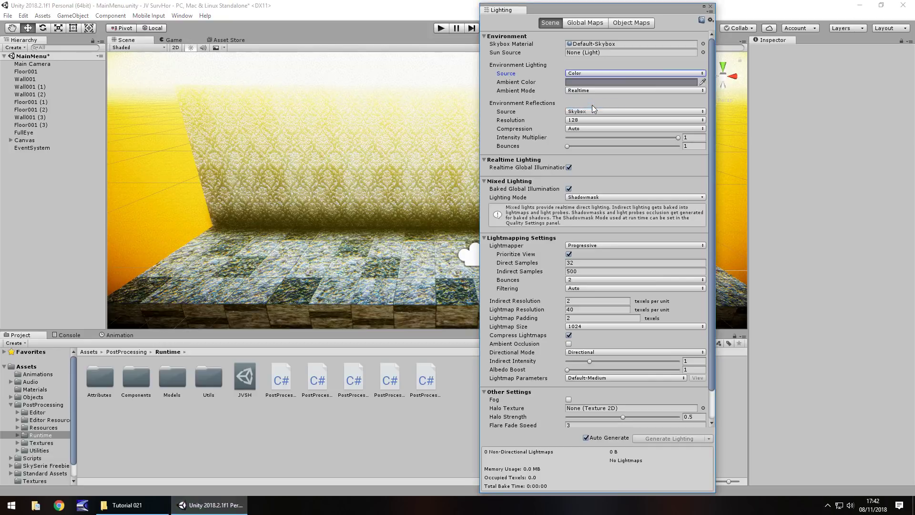
left_click(601, 82)
mouse_move(139, 116)
left_mouse_down()
mouse_move(174, 144)
mouse_move(132, 116)
left_mouse_up()
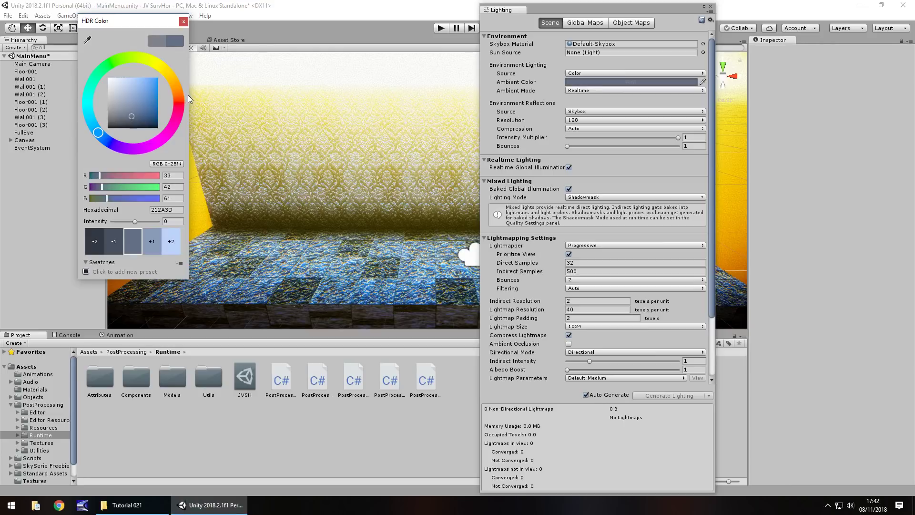
key("ctrl+z")
key("ctrl+z")
key("ctrl+z")
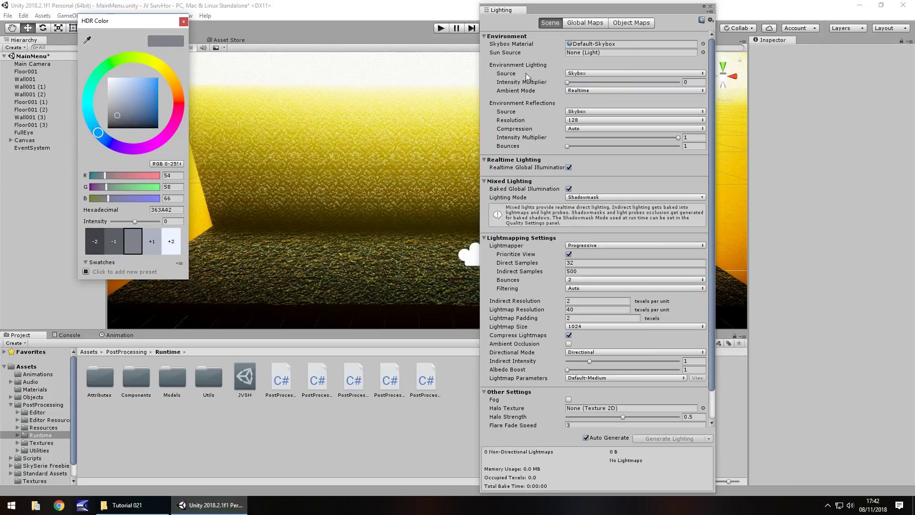
Close the colour picker and try Tex_0009_1 as the Skybox Material.
left_click(184, 22)
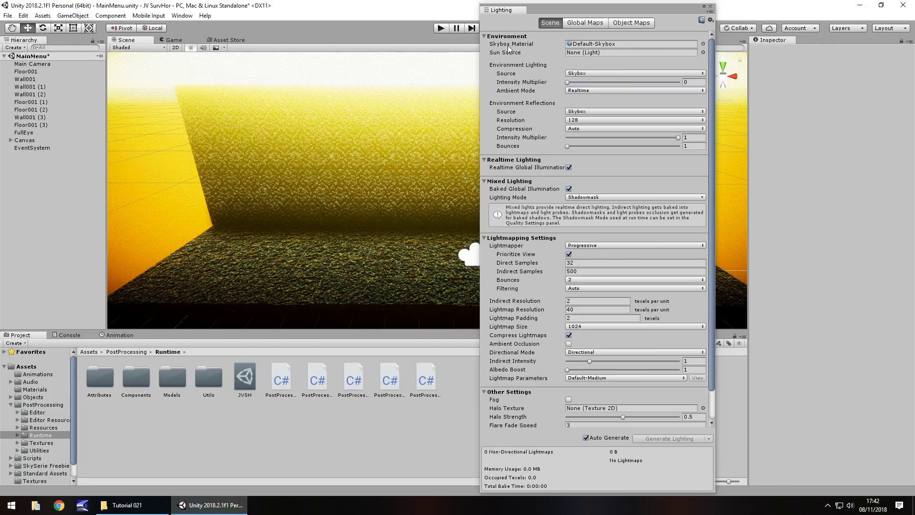
left_click(703, 44)
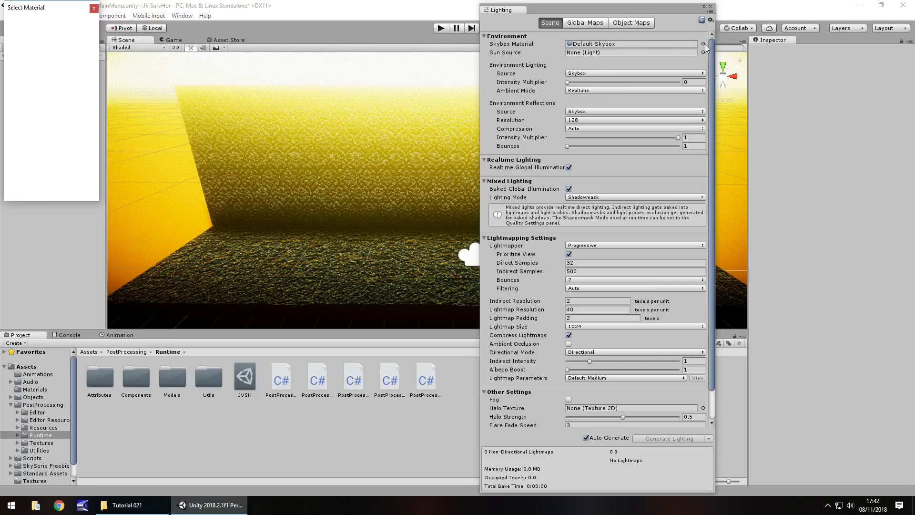
left_click_drag(95, 142, 96, 123)
left_click(38, 84)
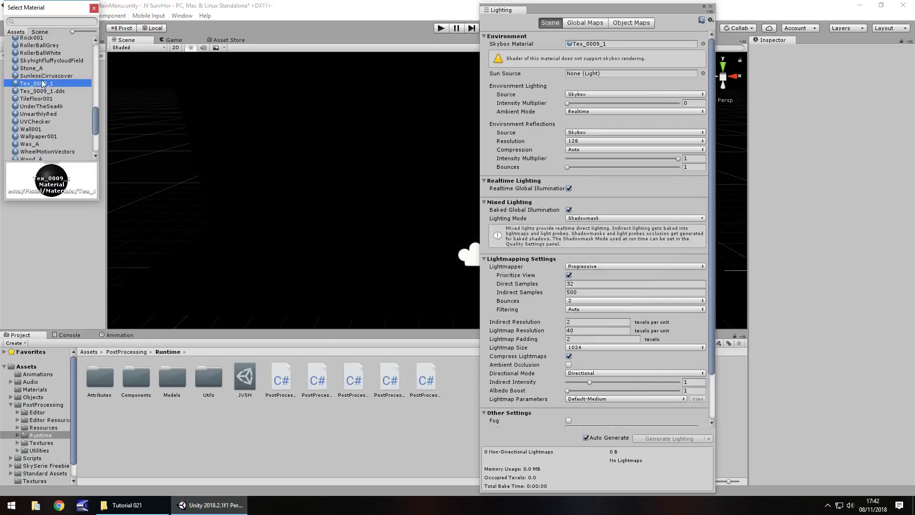
Set the Skybox Material to None, then restore Default-Skybox and close the material picker.
scroll(61, 121, "down", 4)
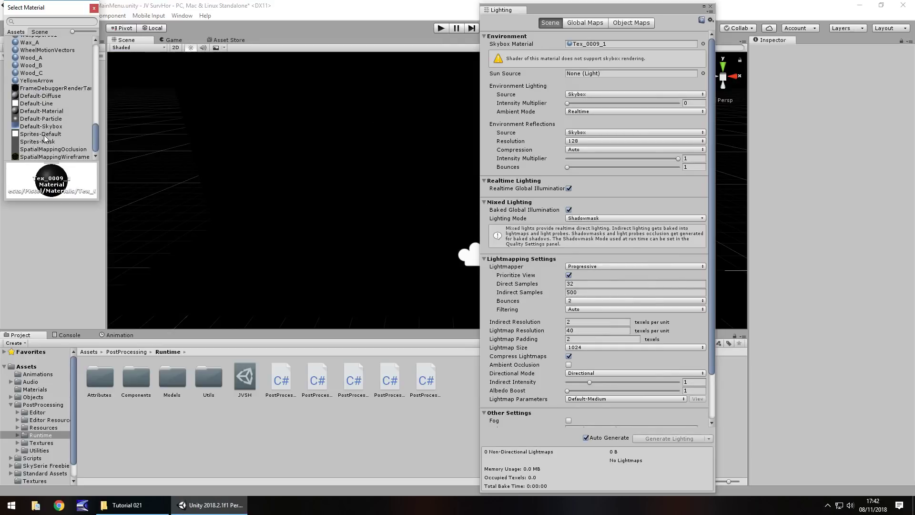
left_click_drag(95, 138, 91, 49)
left_click(26, 40)
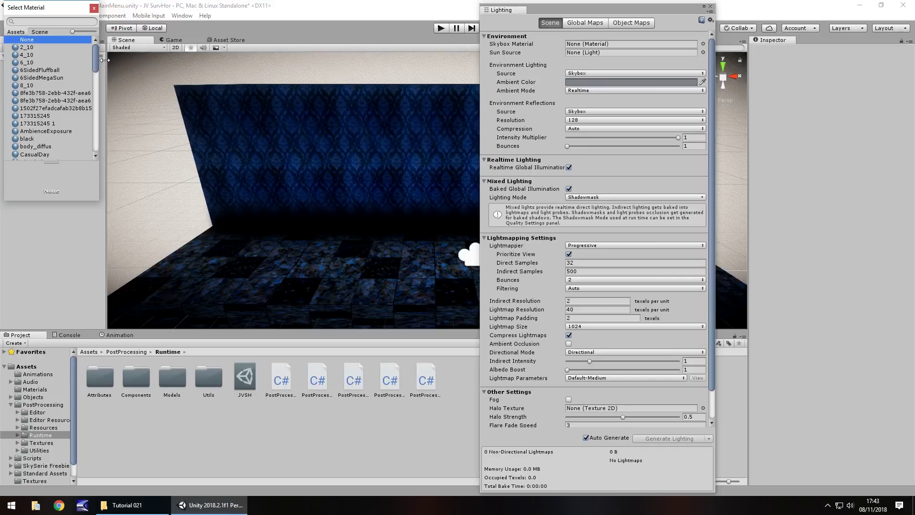
left_click_drag(95, 61, 99, 139)
left_click(47, 127)
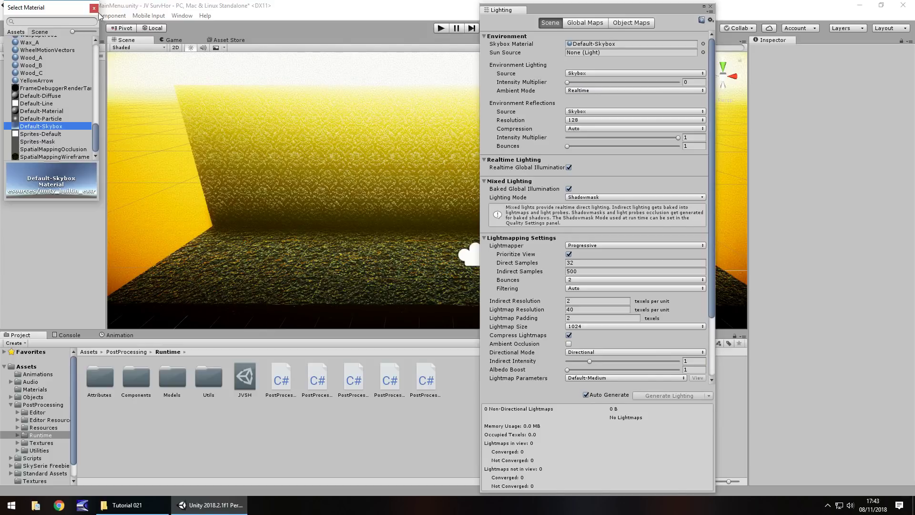
left_click(94, 8)
Close the Lighting window and duplicate Wall001 (3) twice, placing copies at Z 0 and X 10.
left_click(711, 6)
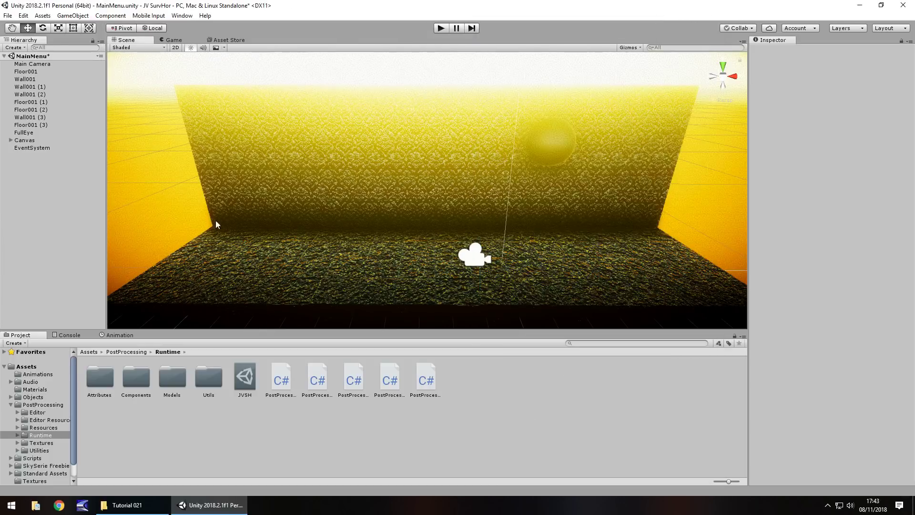
left_click_drag(272, 214, 346, 180, "alt")
left_click(385, 164)
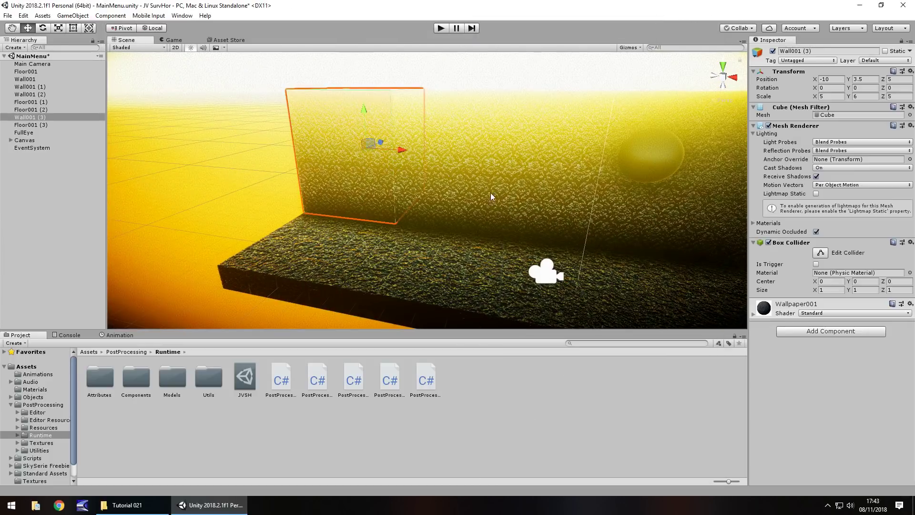
key("ctrl+d")
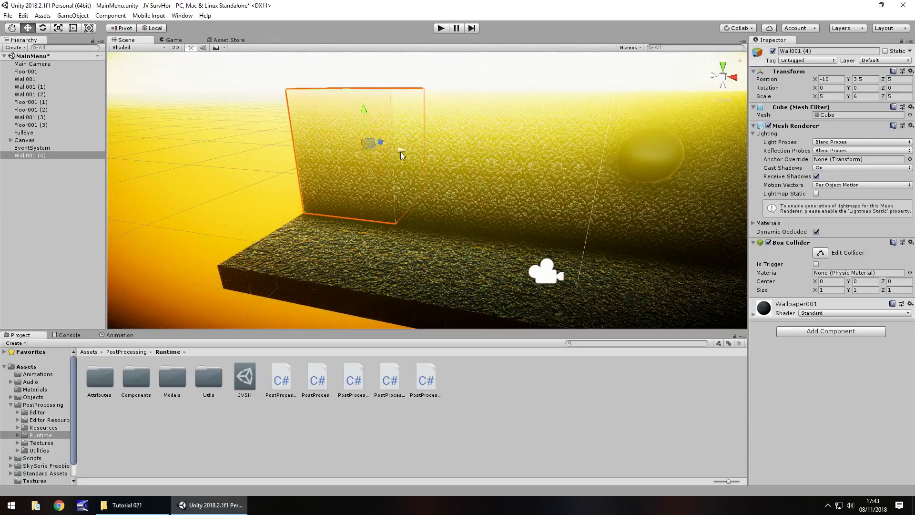
left_click_drag(392, 151, 310, 155)
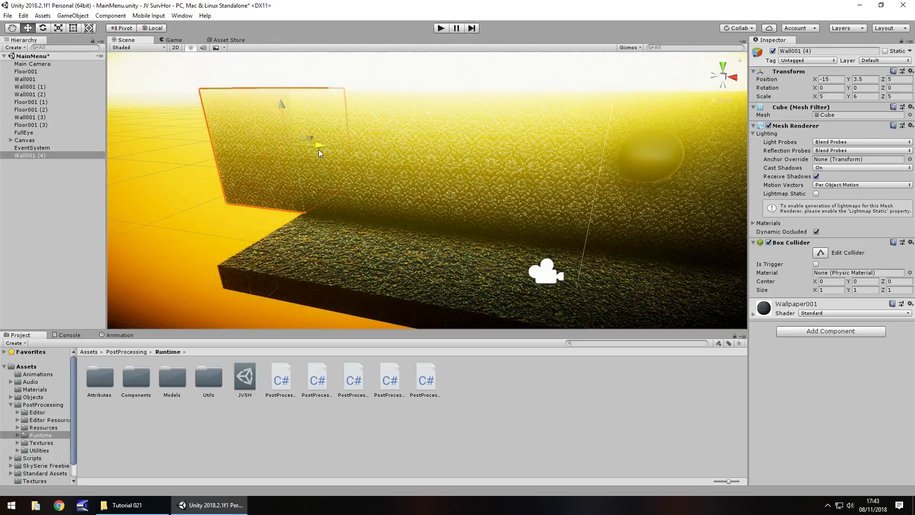
left_click_drag(318, 150, 514, 213)
key("ctrl+d")
left_click_drag(554, 170, 710, 170)
Duplicate Wall001 (5) as Wall001 (6) and position it at Z -5, X 5.
left_click_drag(335, 222, 386, 198, "alt")
key("ctrl+d")
left_click_drag(381, 153, 535, 178)
middle_click_drag(535, 178, 341, 215)
left_click_drag(341, 214, 490, 237, "alt")
middle_click_drag(490, 237, 526, 280)
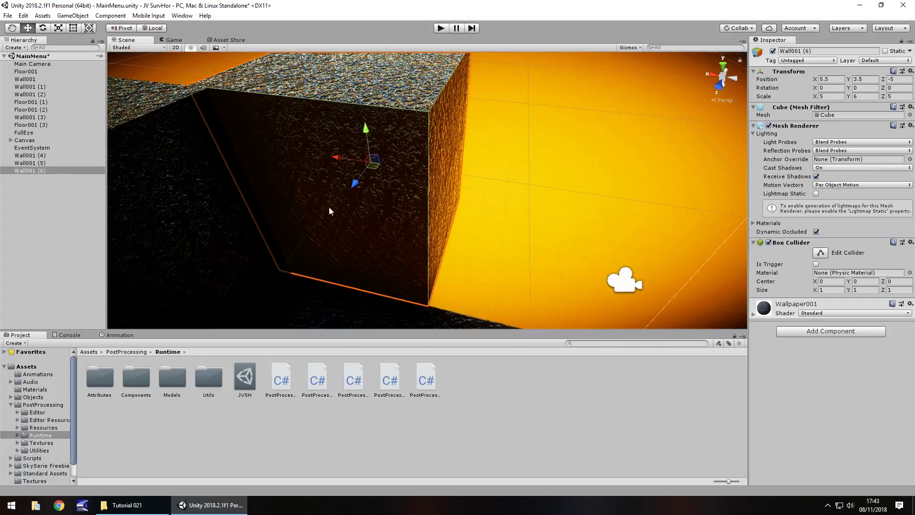
left_click_drag(339, 157, 352, 162)
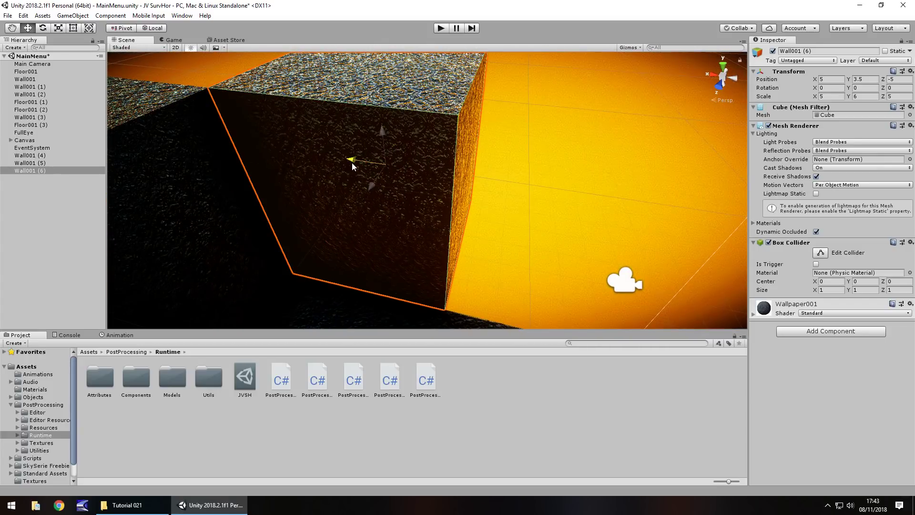
Turn off image effects in the scene view.
left_click(223, 48)
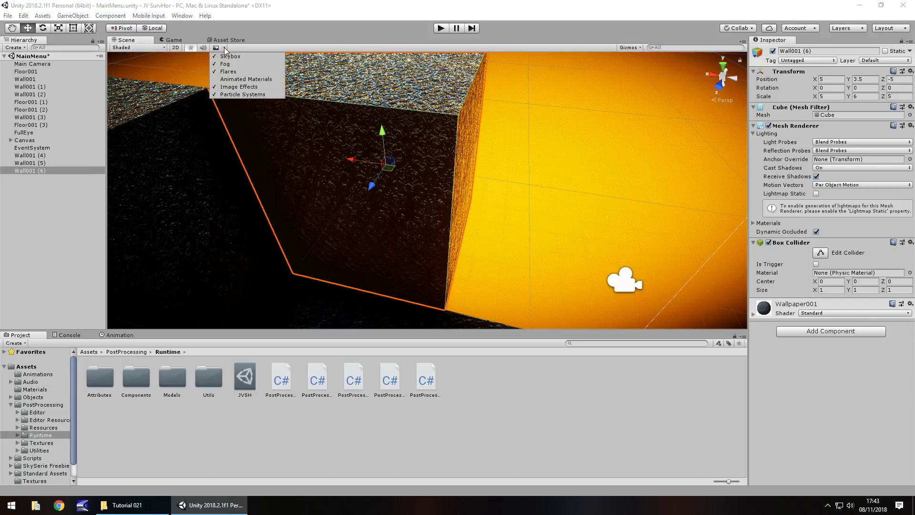
left_click(244, 89)
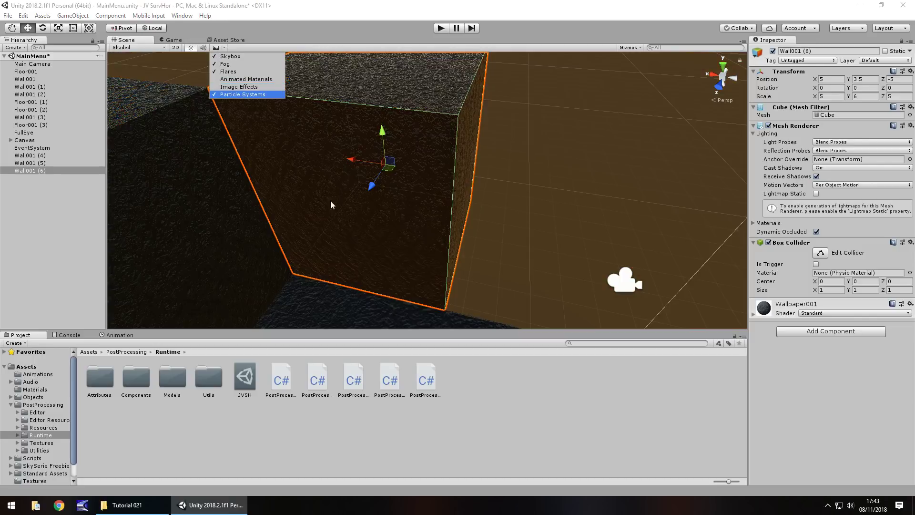
left_click(351, 162)
Duplicate the wall as Wall001 (7) at X -0.5, then make another copy.
key("ctrl+d")
left_click_drag(345, 162, 548, 171)
key("ctrl+d")
key("ctrl+d")
right_click_drag(549, 171, 546, 178)
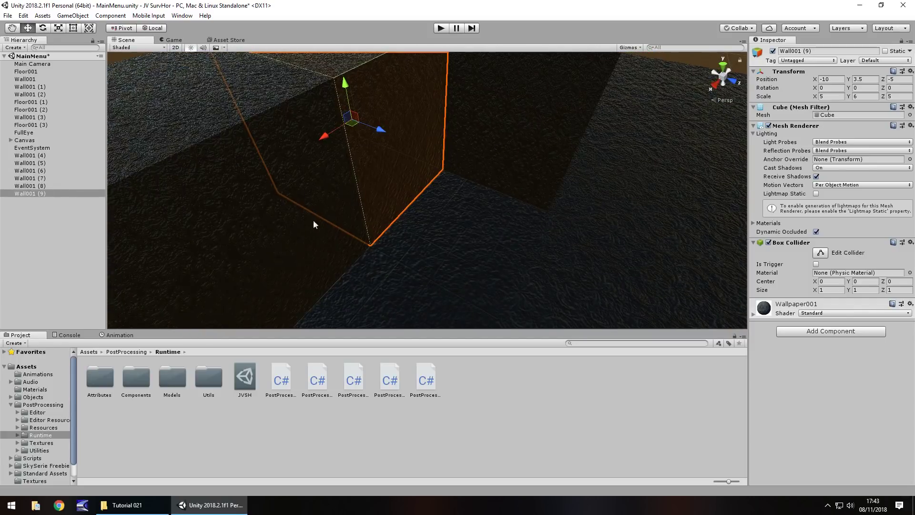
right_click_drag(465, 155, 422, 237)
Duplicate floor piece Floor001 (1) and raise the copy to height 7.
left_click(404, 249)
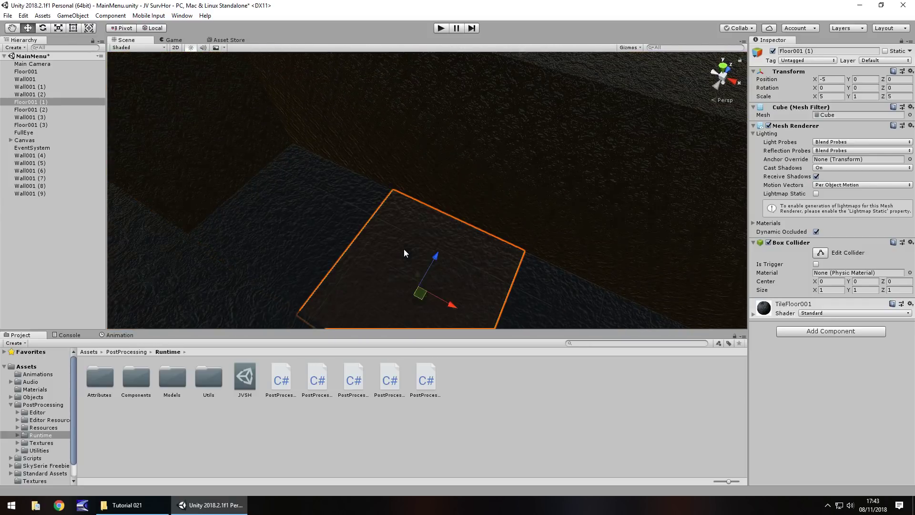
key("ctrl+d")
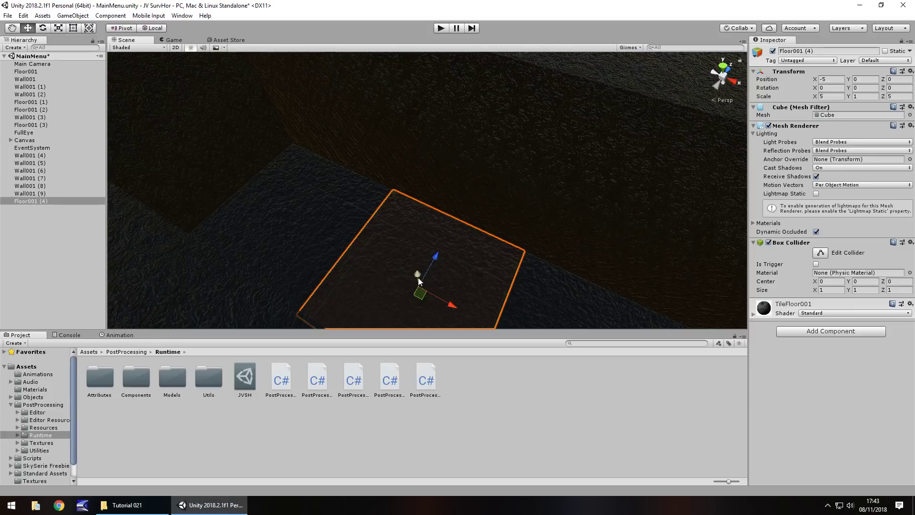
left_click_drag(418, 276, 413, 223)
right_click_drag(413, 222, 479, 240)
key("f")
left_click_drag(409, 172, 404, 143)
right_click_drag(391, 196, 433, 247)
key("f")
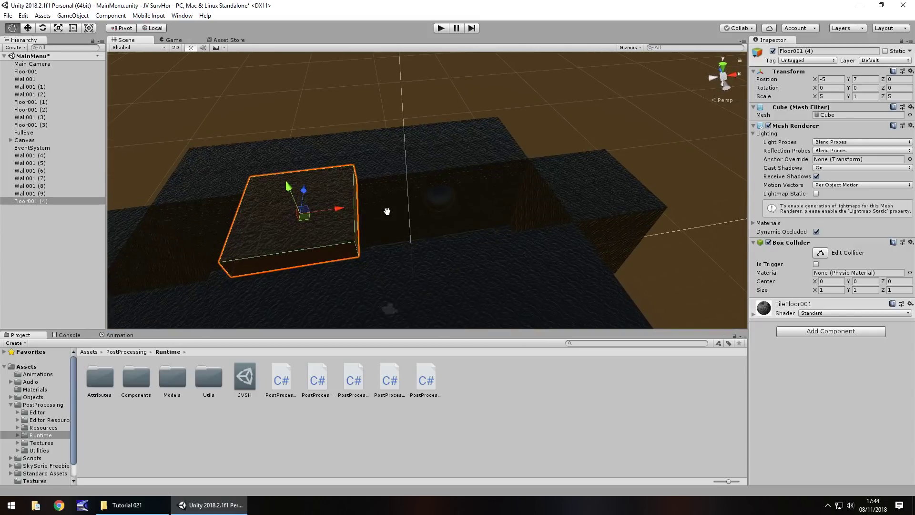
key("f")
Stretch the ceiling slab to X scale 20 and shift it to X -2.5.
left_click(834, 96)
type("20")
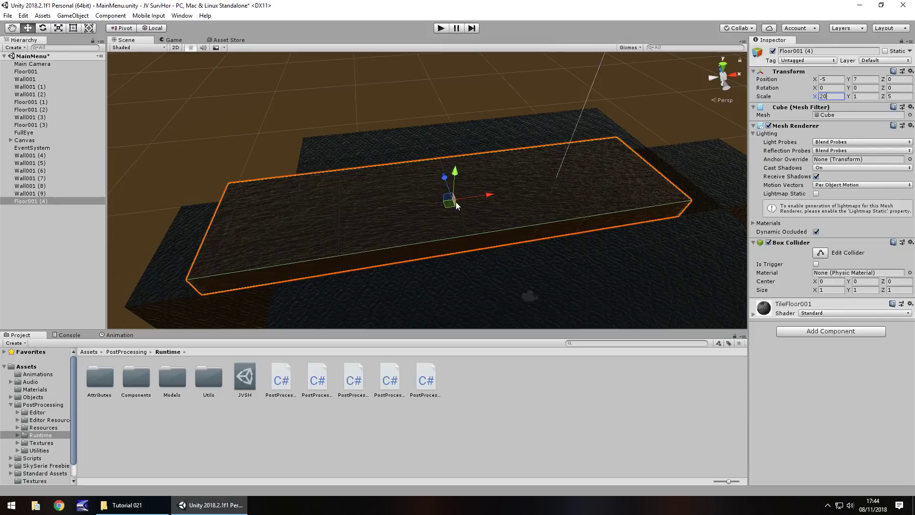
left_click_drag(479, 196, 538, 200)
left_click(440, 28)
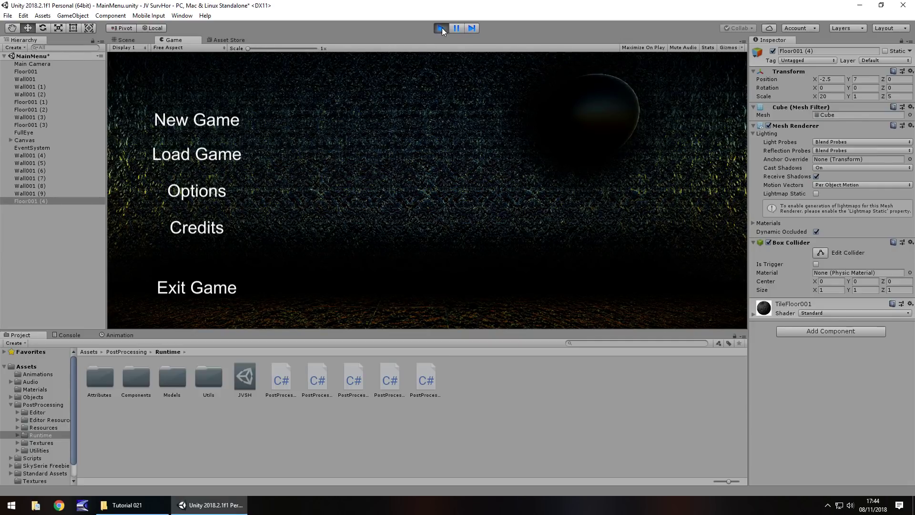
left_click(31, 65)
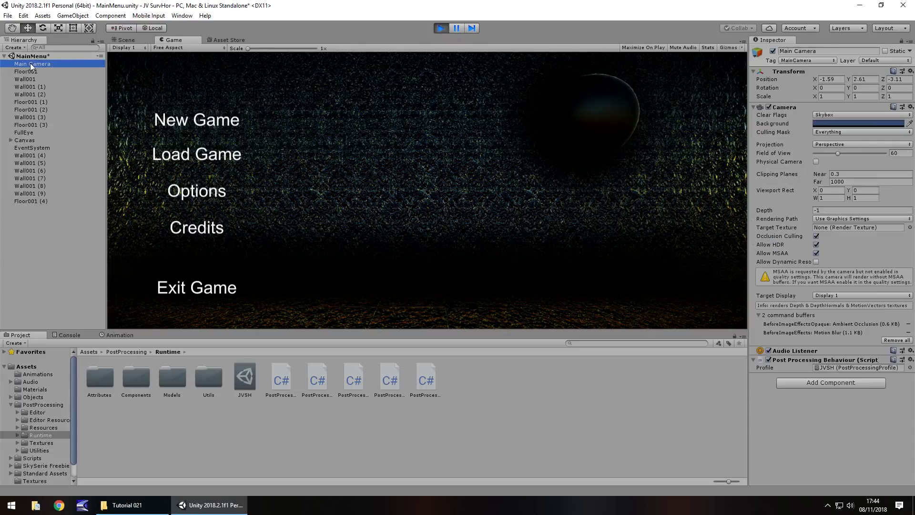
left_click(768, 359)
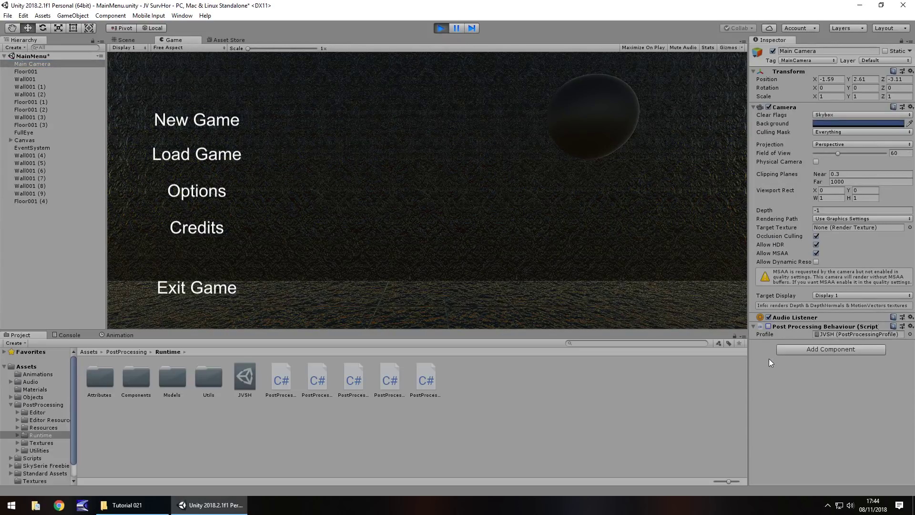
left_click(767, 326)
left_click(442, 28)
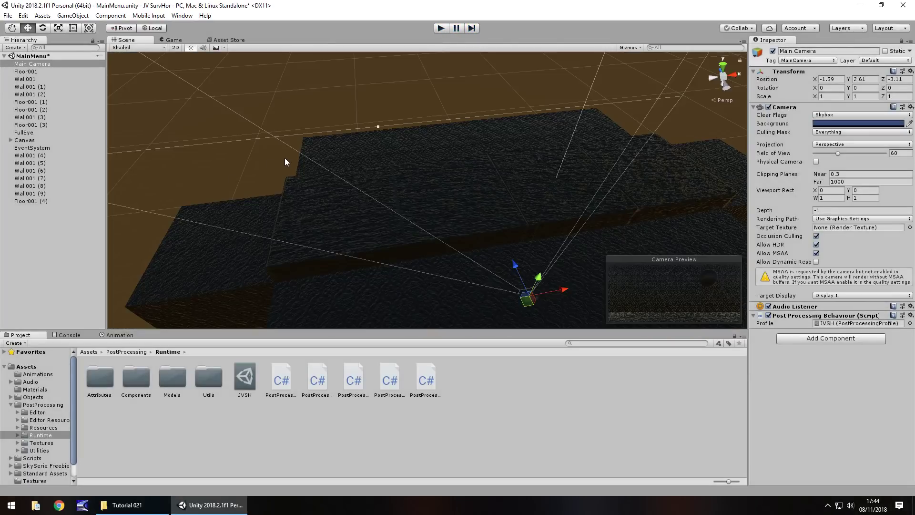
right_click_drag(548, 243, 428, 212)
right_click_drag(400, 171, 391, 190)
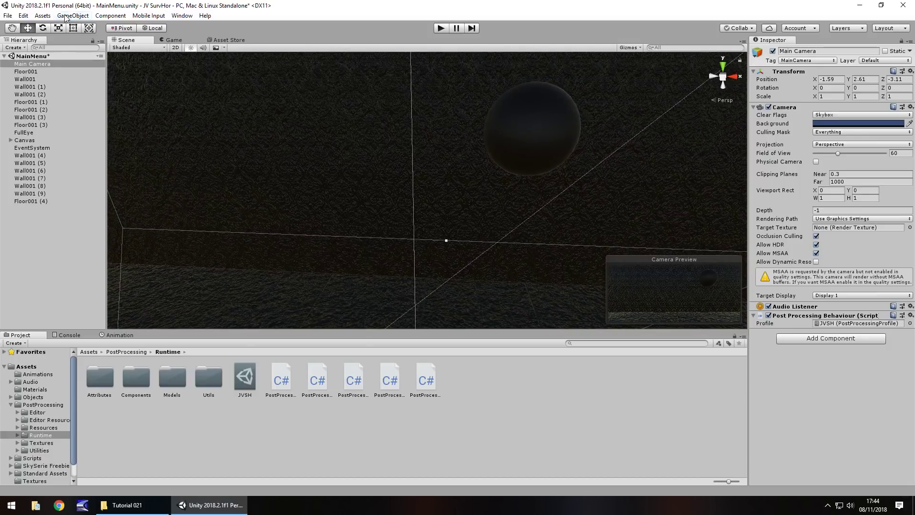
Add a Point Light via GameObject > Light, move it above the eye sphere, and set Range 20.
left_click(72, 15)
mouse_move(85, 80)
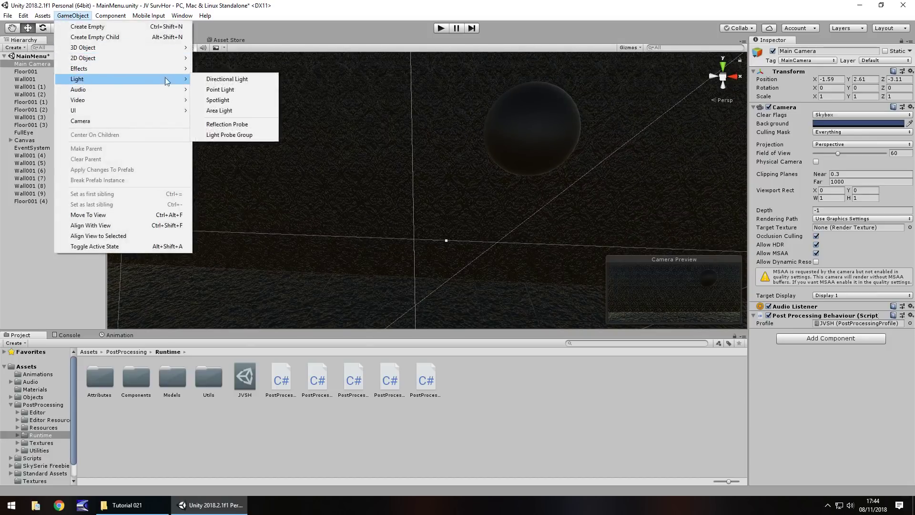
left_click(233, 91)
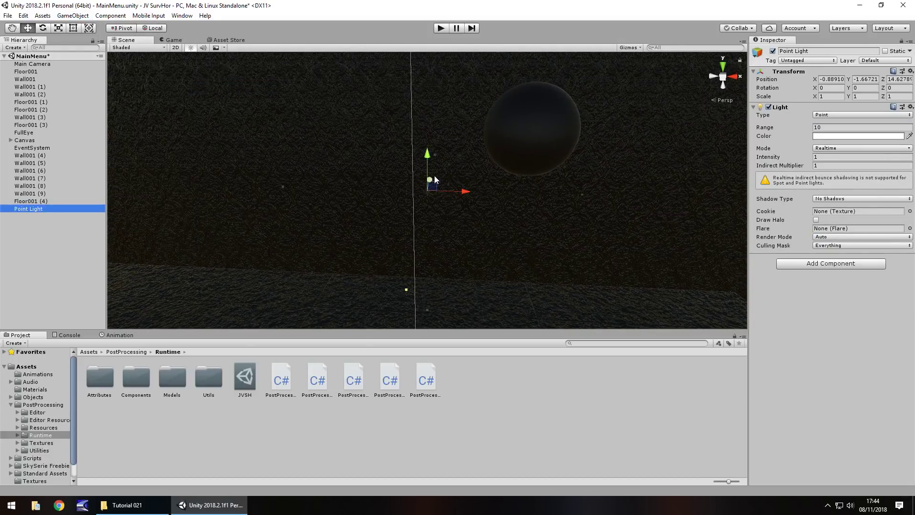
left_click_drag(426, 228, 399, 141)
right_click_drag(398, 141, 350, 149)
left_click_drag(350, 149, 517, 183)
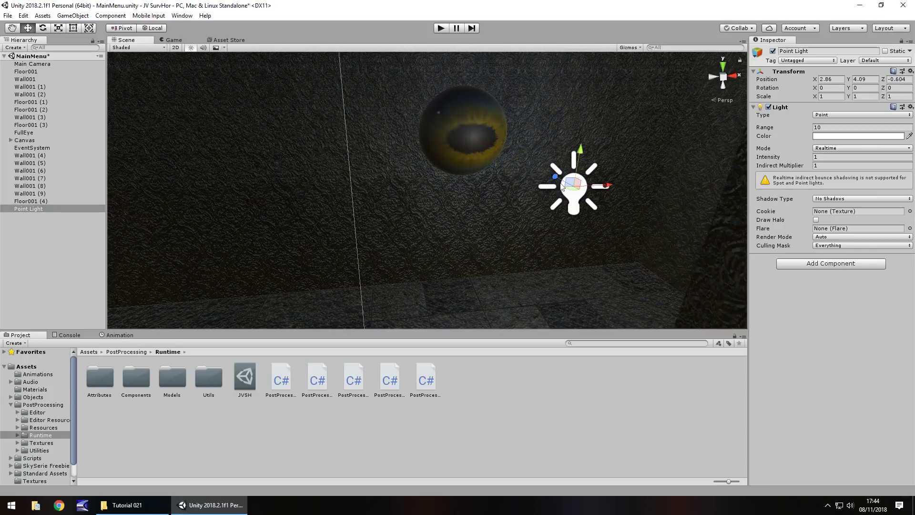
left_click(828, 127)
type("20")
Nudge the light along X and test the lighting in Play mode.
right_click_drag(623, 150, 591, 175)
left_click_drag(658, 176, 669, 184)
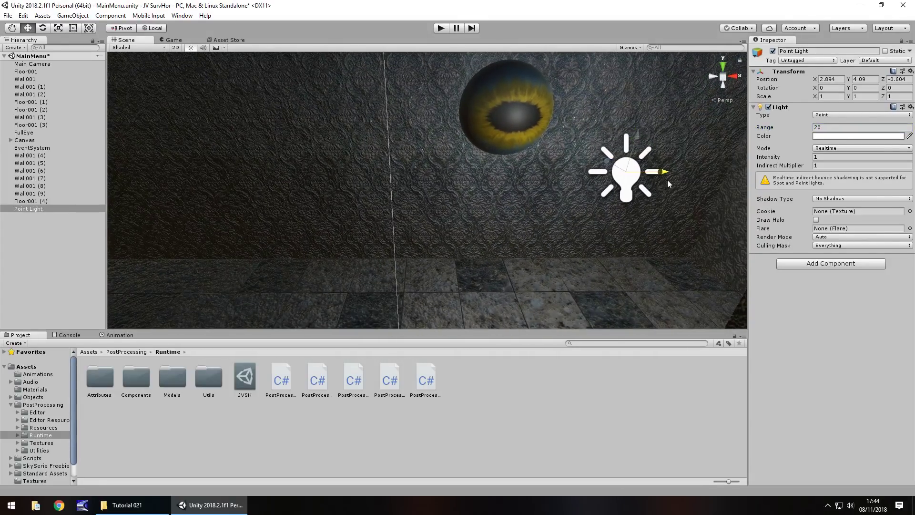
left_click(441, 28)
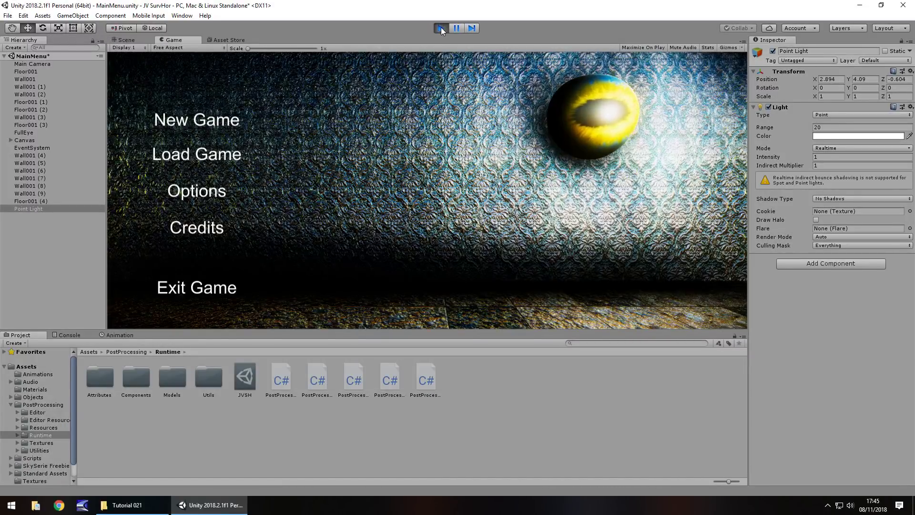
left_click(442, 28)
Move the light along Z, set its Range to 15, and place it at X 0.2362.
right_click_drag(329, 105, 300, 220)
left_click_drag(346, 152, 484, 163)
left_click(838, 127)
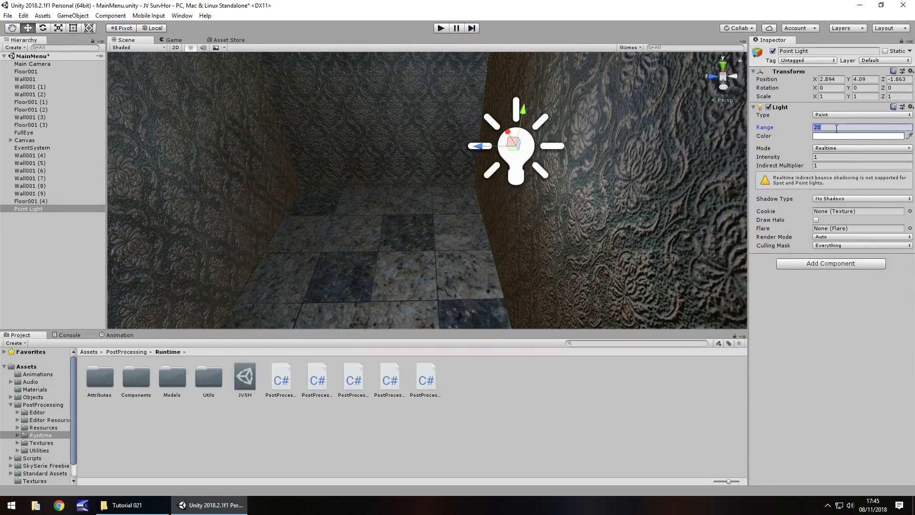
type("15")
left_click_drag(509, 132, 543, 249)
Save the MainMenu scene and open scene001 from the Assets folder.
right_click_drag(544, 249, 247, 192)
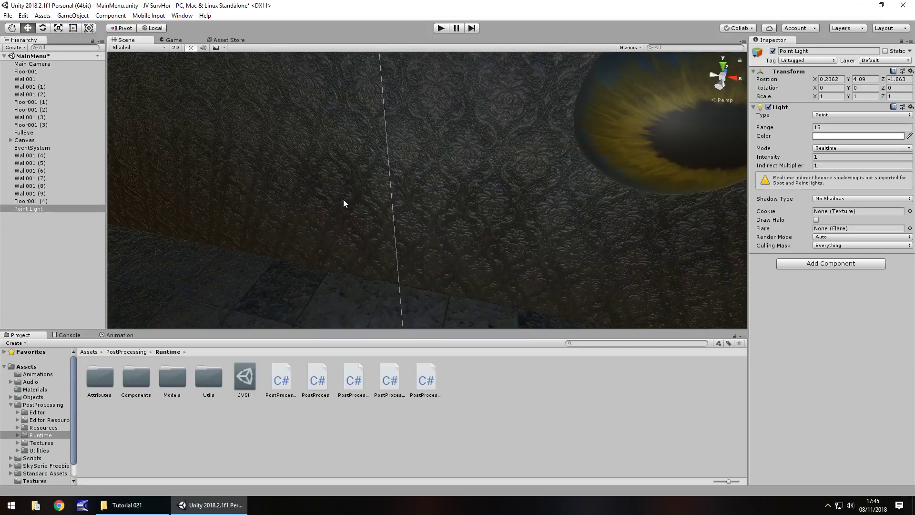
key("ctrl+s")
left_click(30, 372)
left_click(26, 365)
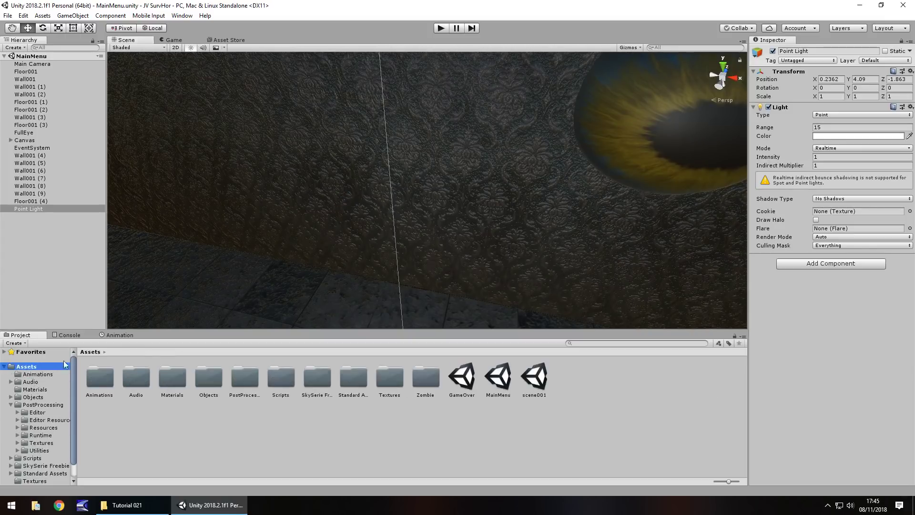
double_click(540, 384)
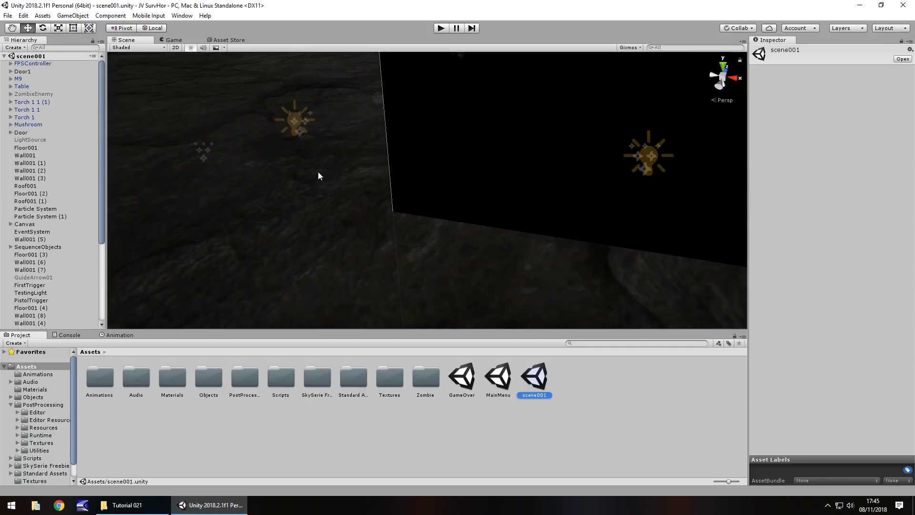
Inspect scene001's particle systems, copy one Particle System, and reopen MainMenu.
left_click(205, 158)
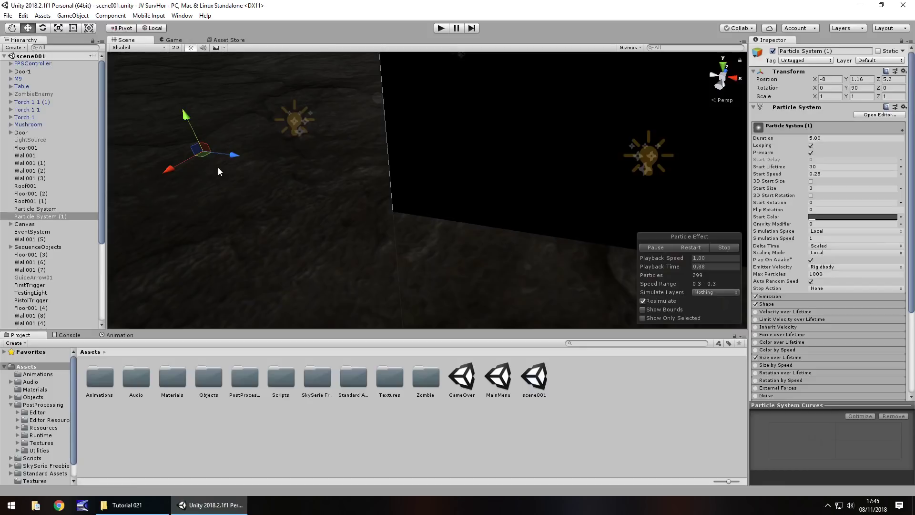
right_click_drag(181, 196, 330, 215)
left_click(51, 210)
right_click_drag(258, 204, 386, 193)
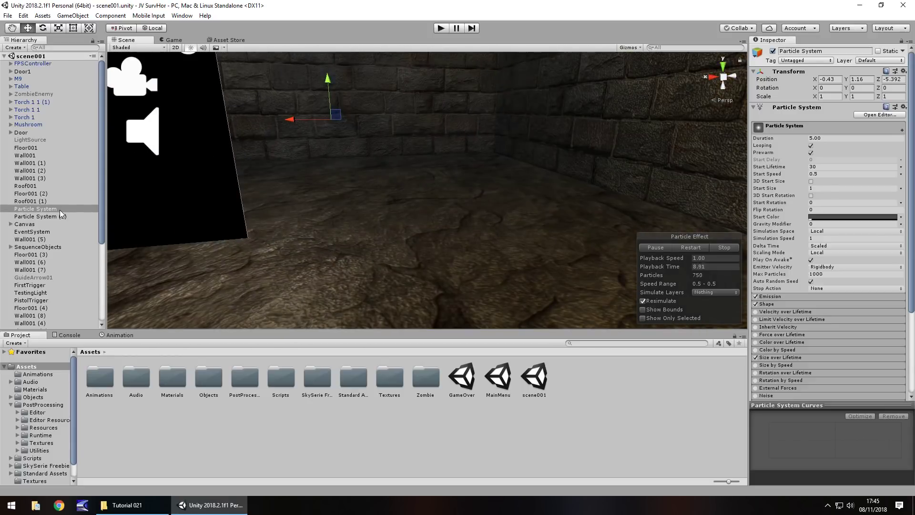
left_click(75, 209)
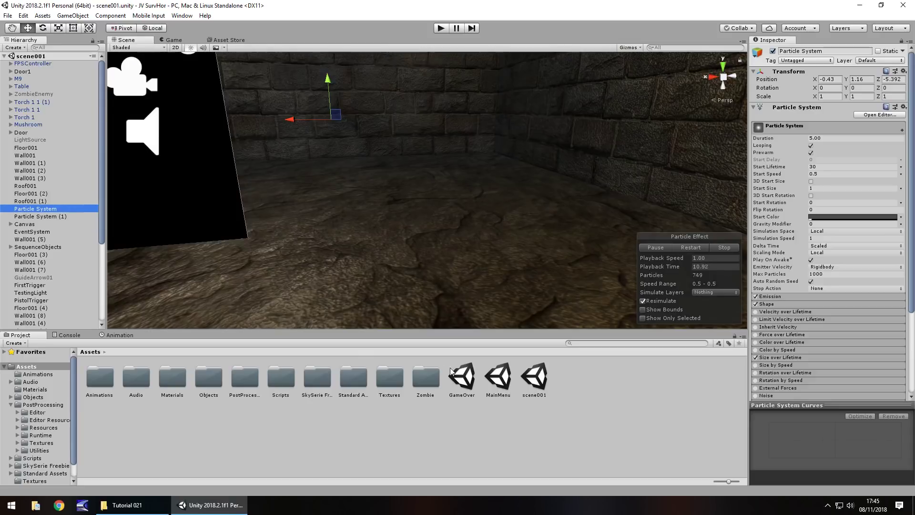
double_click(498, 378)
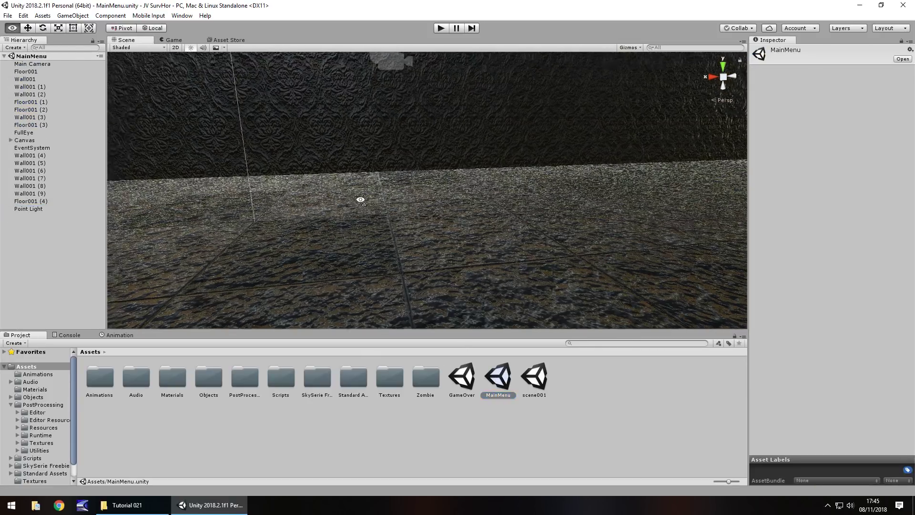
Paste the copied Particle System into the MainMenu Hierarchy and move it along Z.
right_click_drag(345, 199, 448, 244)
right_click(23, 262)
left_click(53, 243)
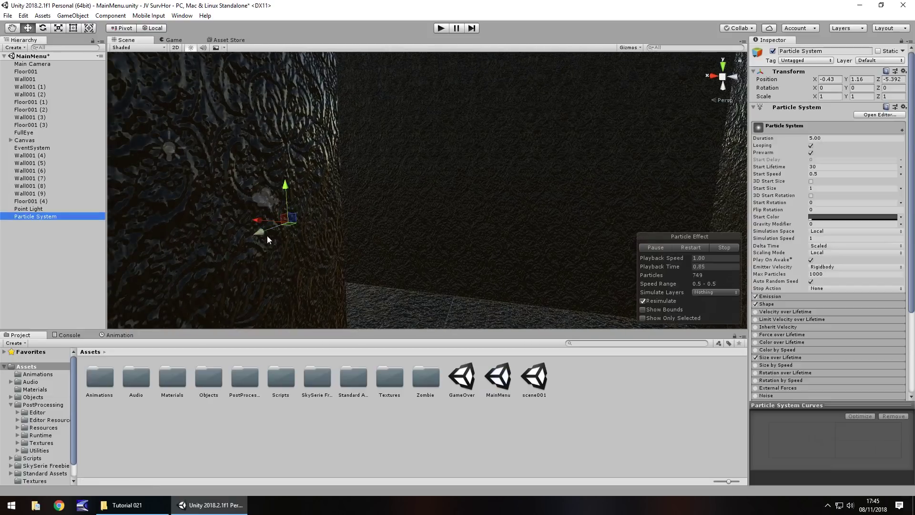
left_click_drag(267, 236, 327, 209)
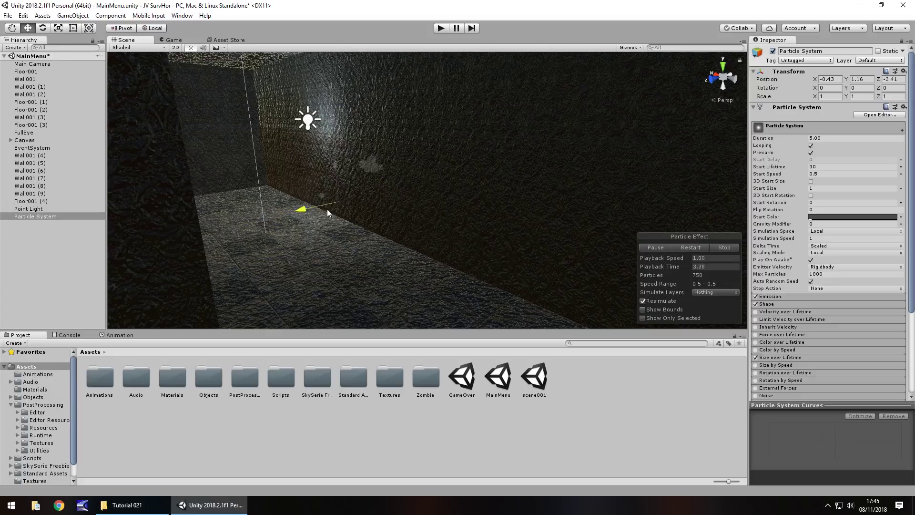
Rotate the Particle System to Y 90, place it at X -10.605, and run Play mode.
left_click(854, 88)
type("90")
left_click_drag(354, 196, 429, 238)
right_click_drag(410, 241, 461, 151)
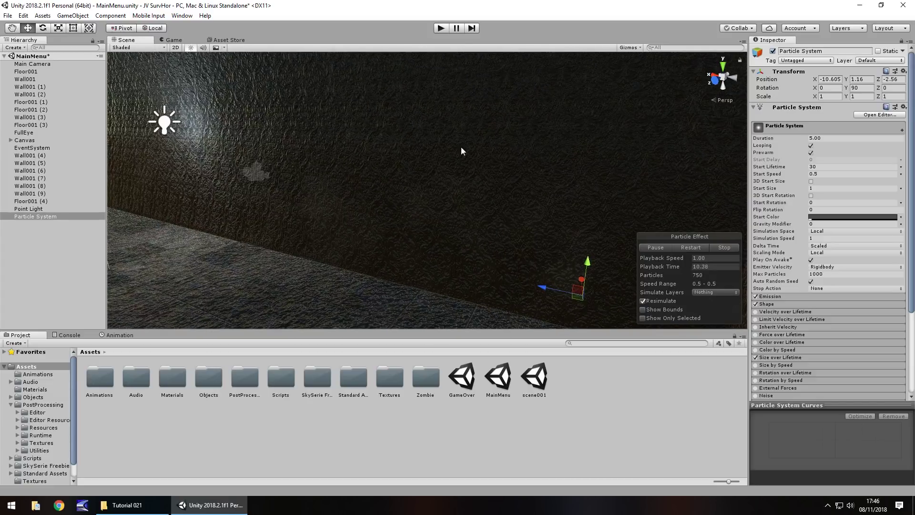
left_click(441, 29)
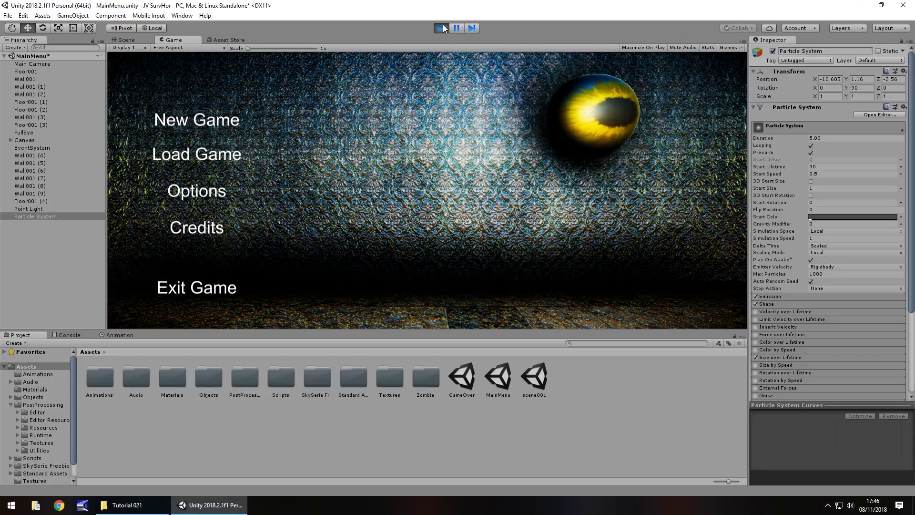
Stop Play mode and enter 20 in the particles' start colour picker.
left_click(442, 28)
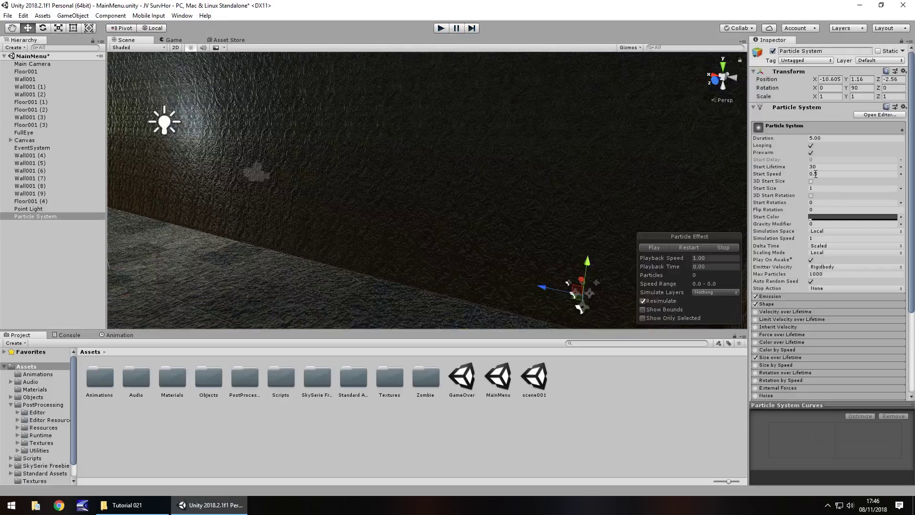
left_click(830, 218)
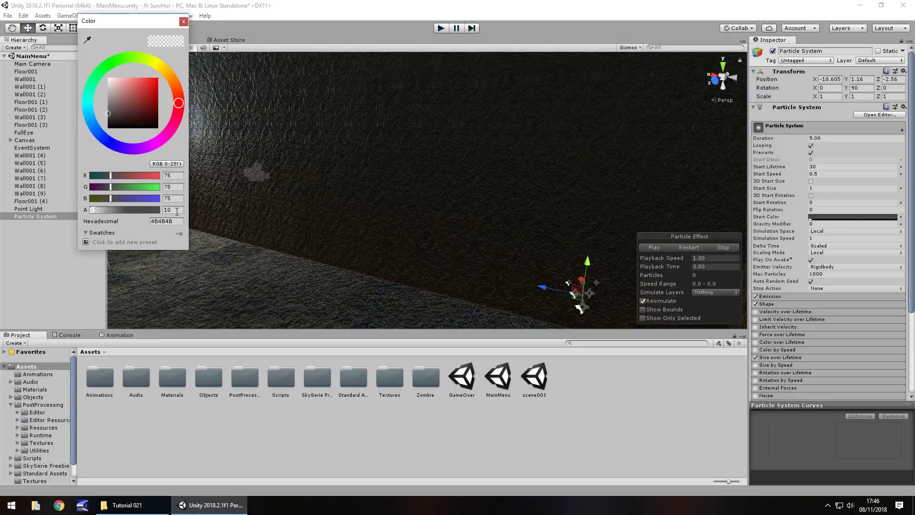
type("20")
left_click(183, 21)
Set the Floor001 TileFloor001 material's normal map strength to 0.1.
left_click_drag(360, 145, 353, 195, "alt")
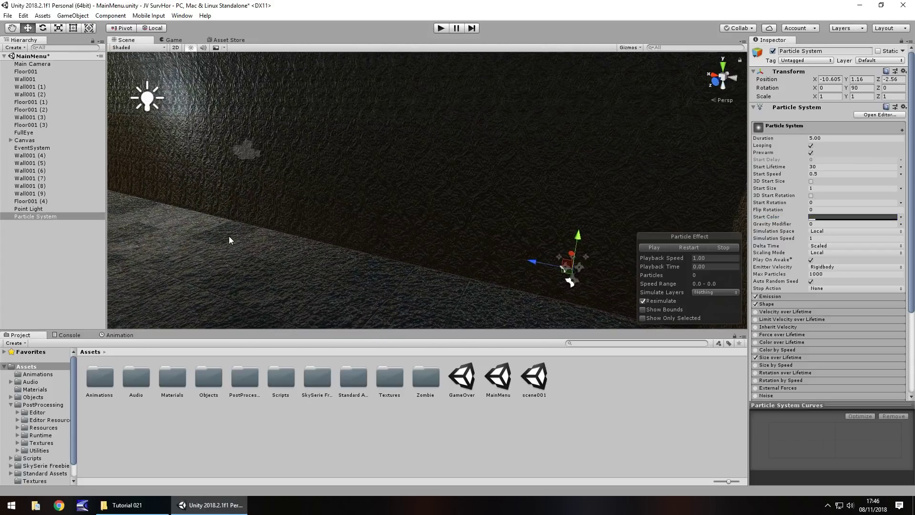
left_click_drag(229, 236, 258, 220, "alt")
left_click(255, 221)
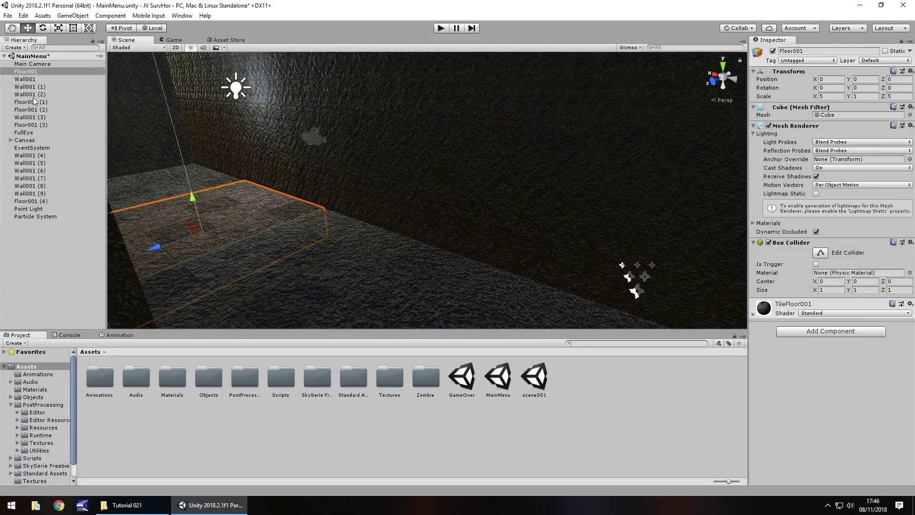
left_click(752, 315)
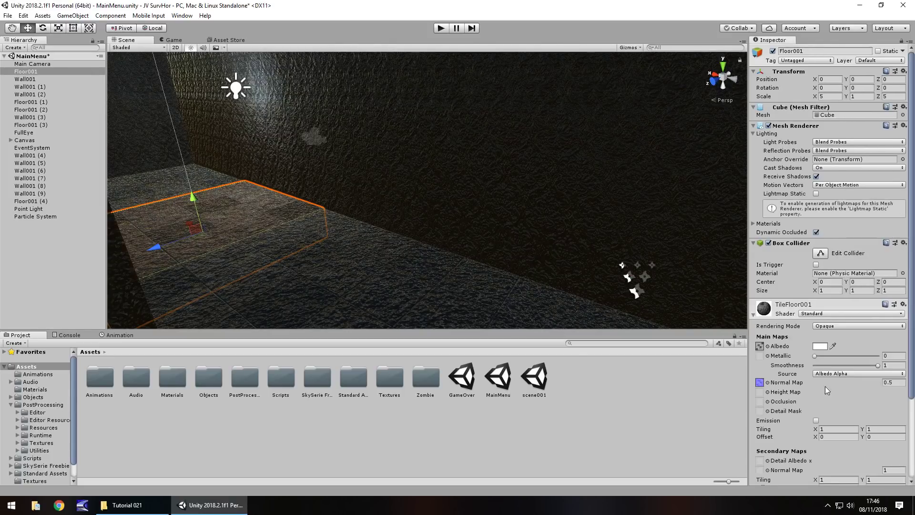
left_click(884, 382)
type(".1")
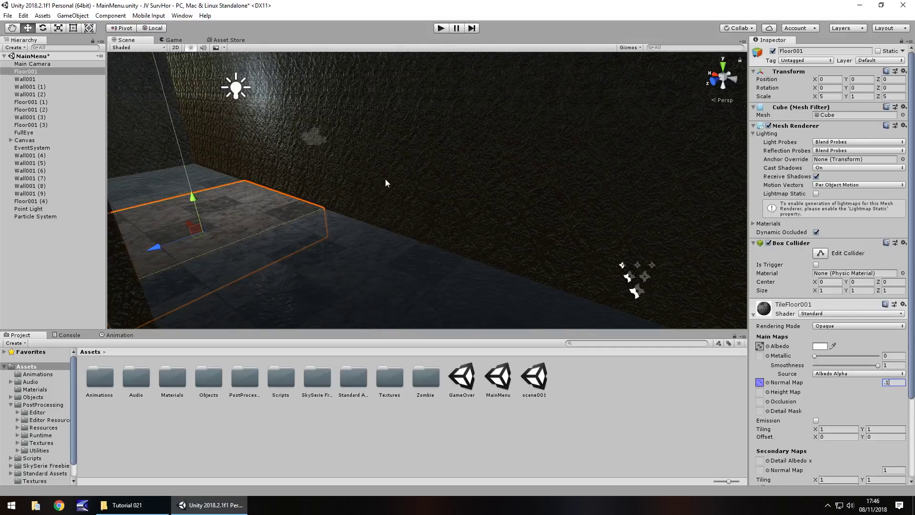
Set Wall001 (8)'s Wallpaper001 normal map strength to 0.1 and test it in Play mode.
left_click(401, 167)
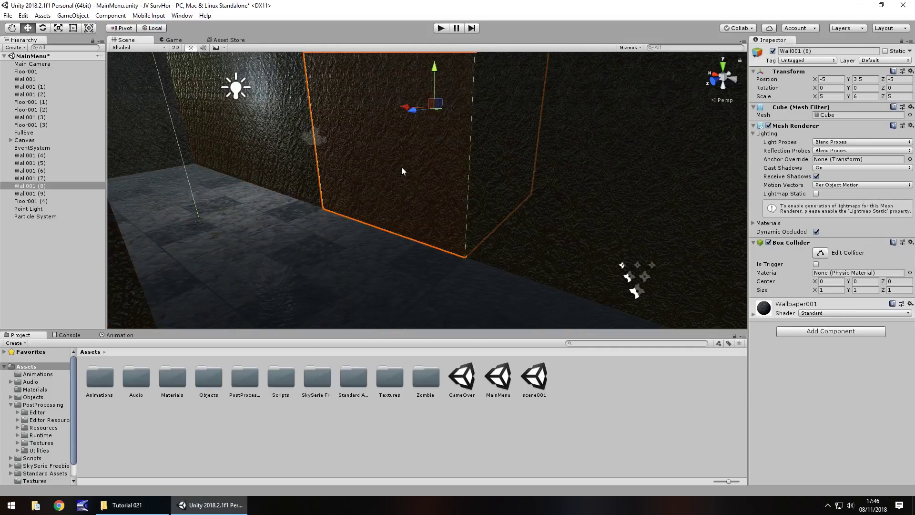
left_click(756, 315)
left_click(891, 382)
type(".")
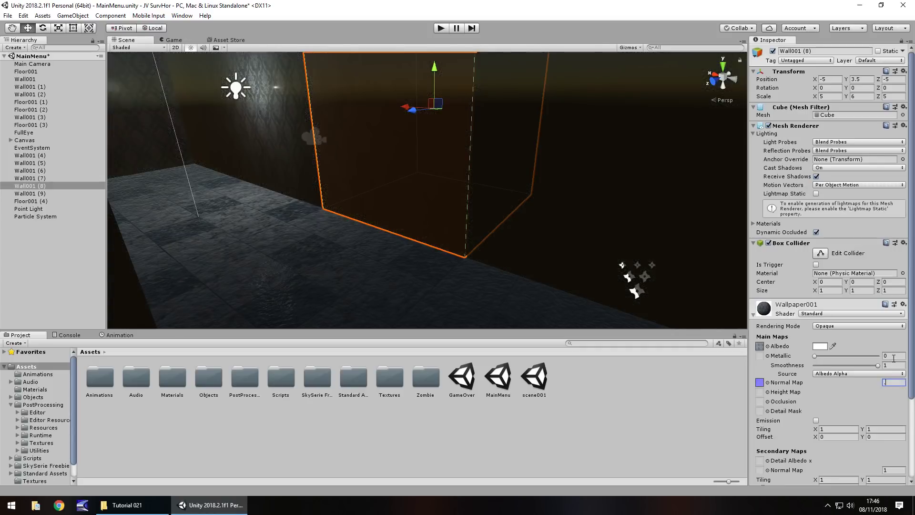
type("1")
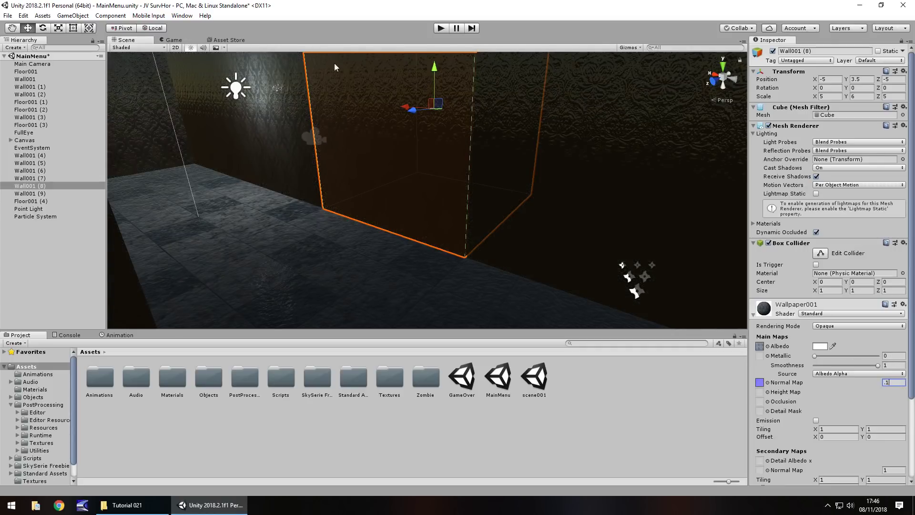
left_click(440, 29)
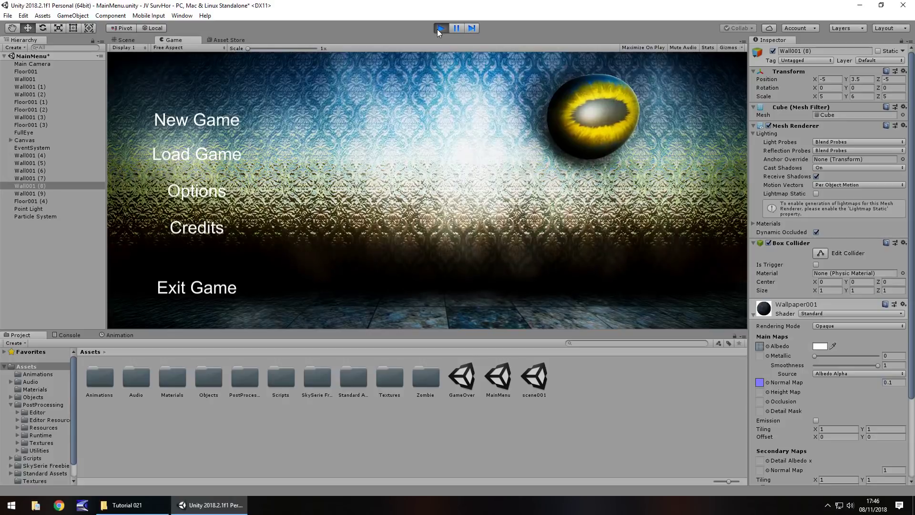
left_click(440, 28)
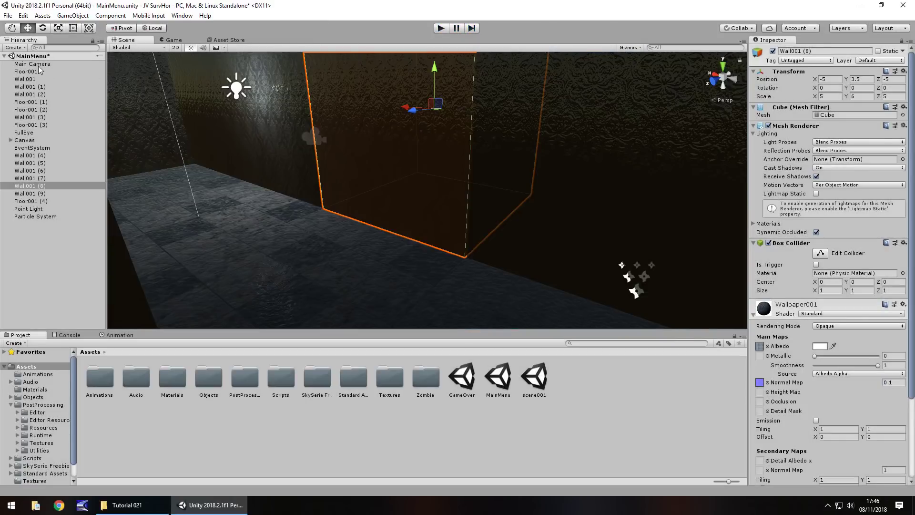
Switch the Main Camera's Rendering Path to Deferred.
left_click(39, 65)
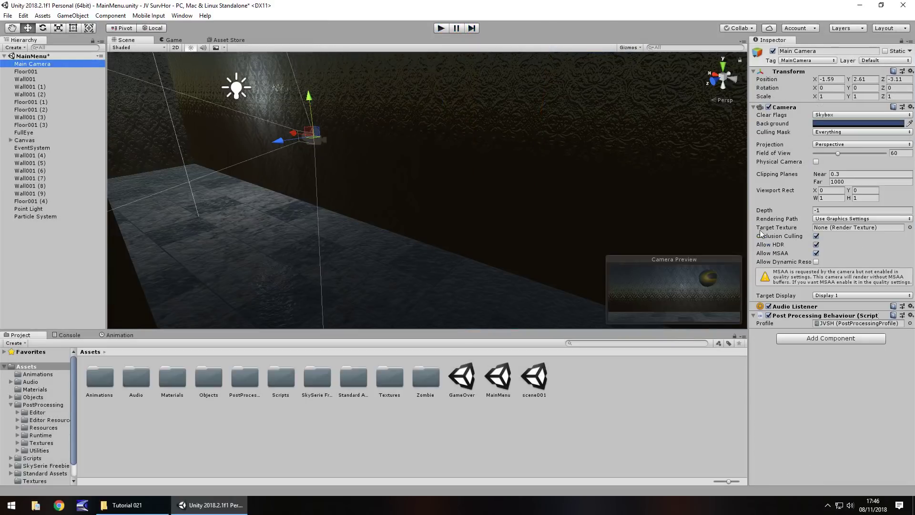
left_click(835, 219)
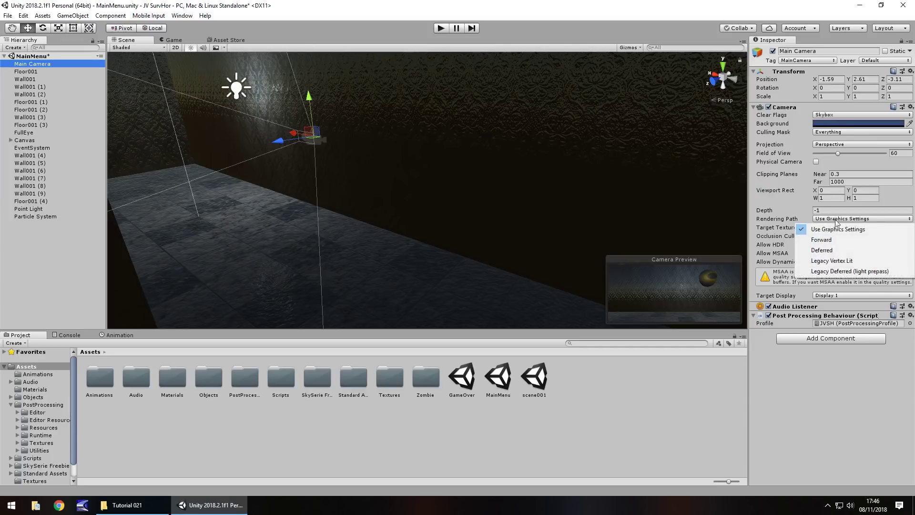
left_click(824, 252)
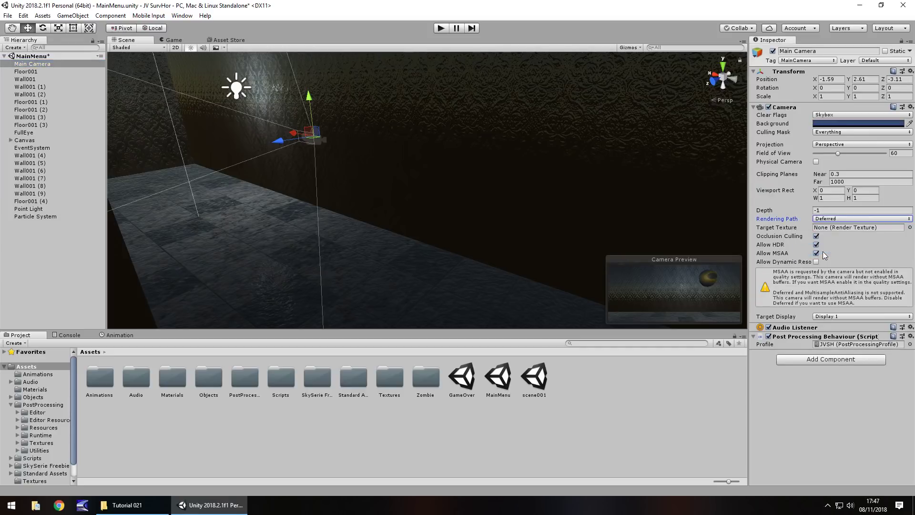
Give Wall001 (8)'s wallpaper material Metallic 0.241 and Smoothness 0.338, then preview in Play mode.
right_click_drag(553, 242, 607, 181)
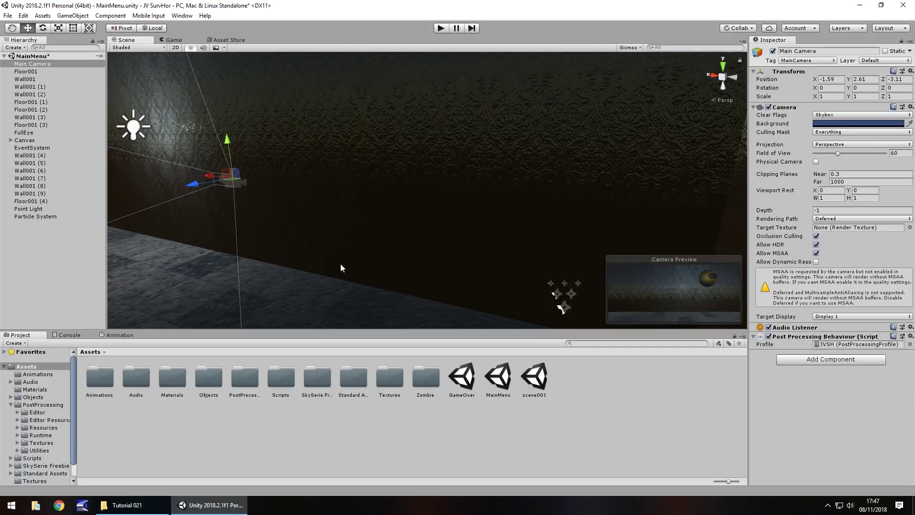
left_click(324, 138)
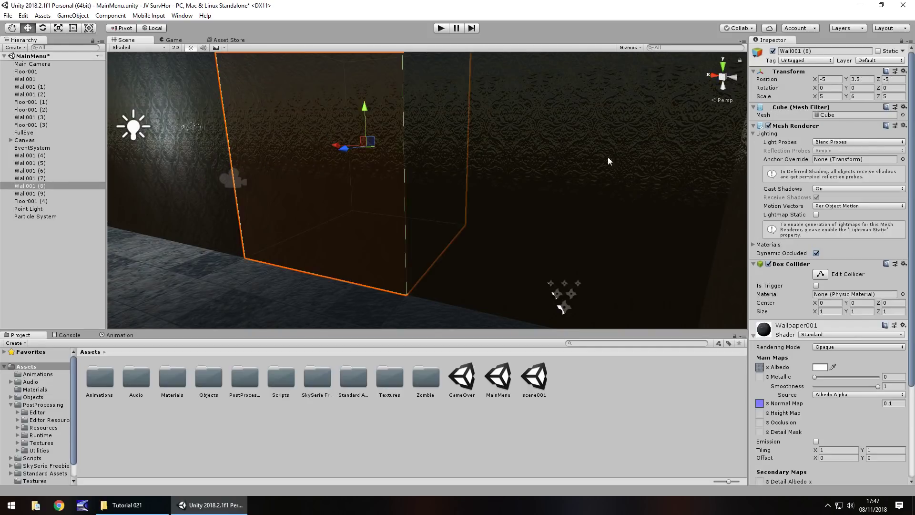
left_click_drag(877, 387, 831, 377)
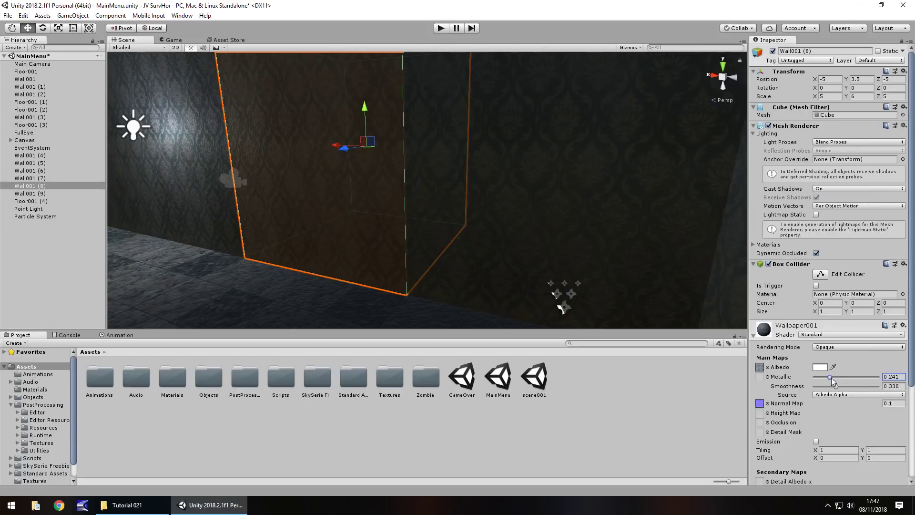
left_click(441, 27)
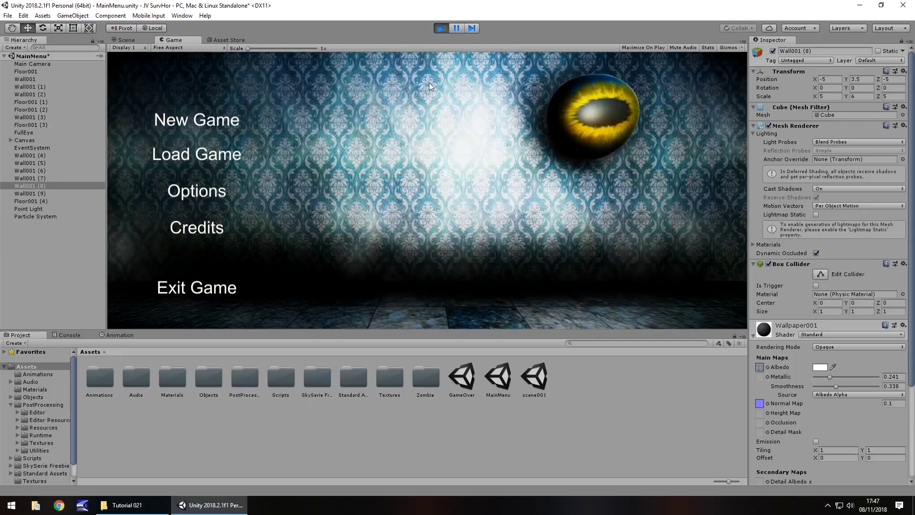
left_click(440, 28)
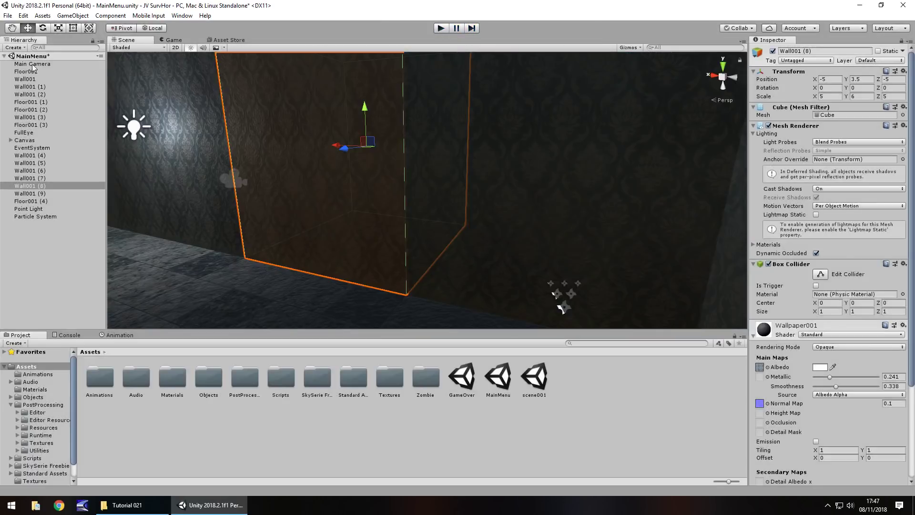
Tint the Point Light a warm cream colour (FBEFCA).
left_click(136, 129)
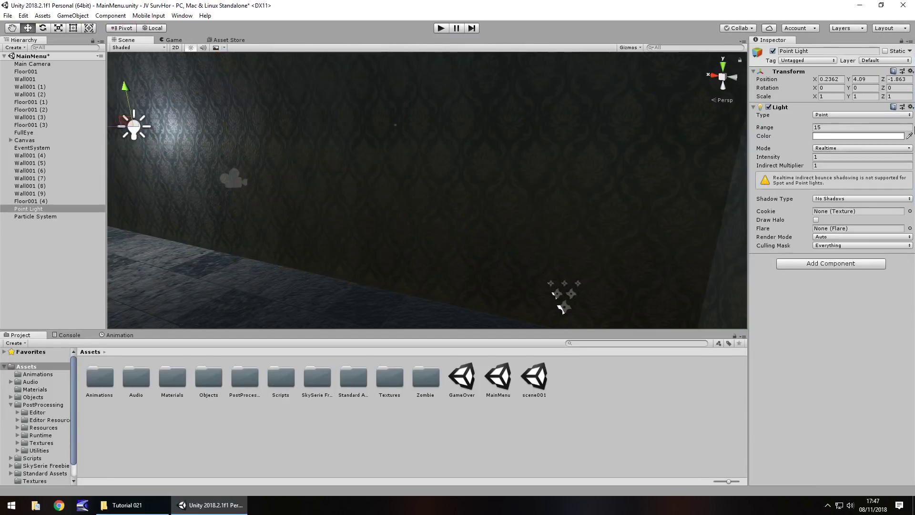
left_click(823, 137)
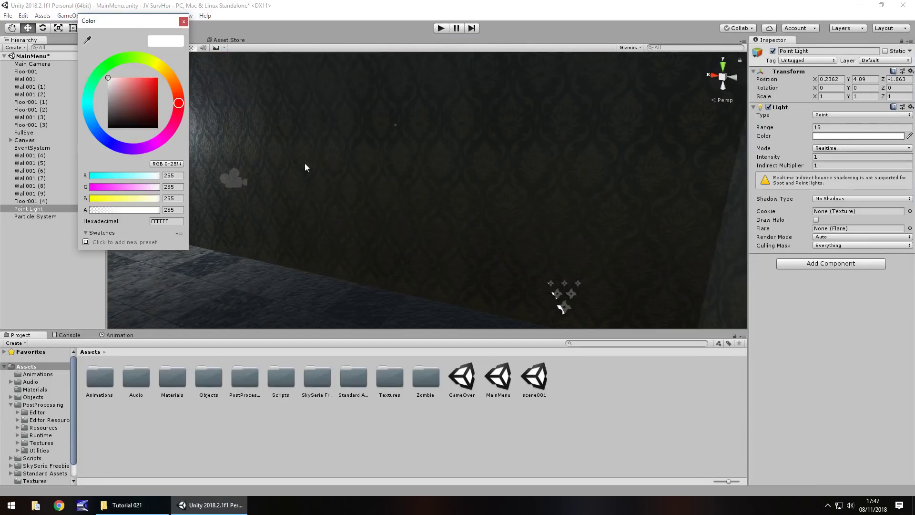
left_click(152, 62)
left_click_drag(159, 67, 119, 80)
left_click(183, 22)
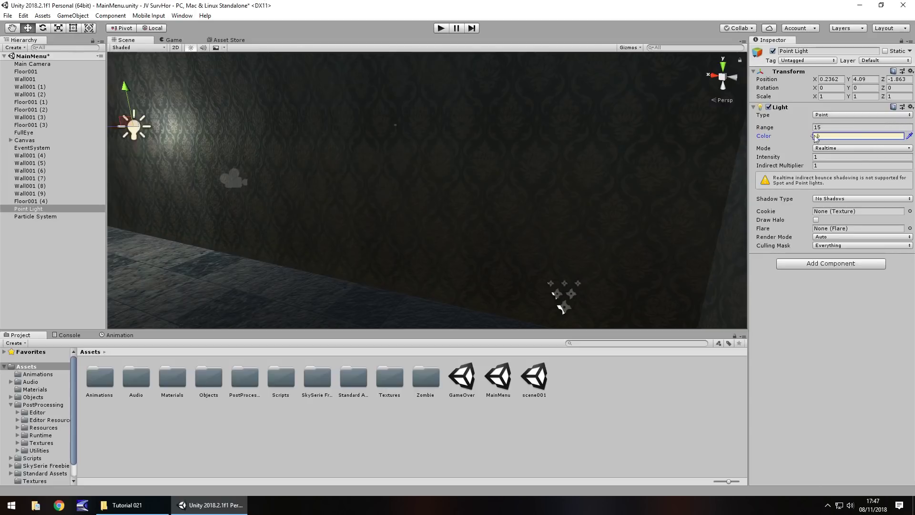
Set the Point Light's Range to 10 and check the lighting in Play mode.
left_click(838, 128)
type("10")
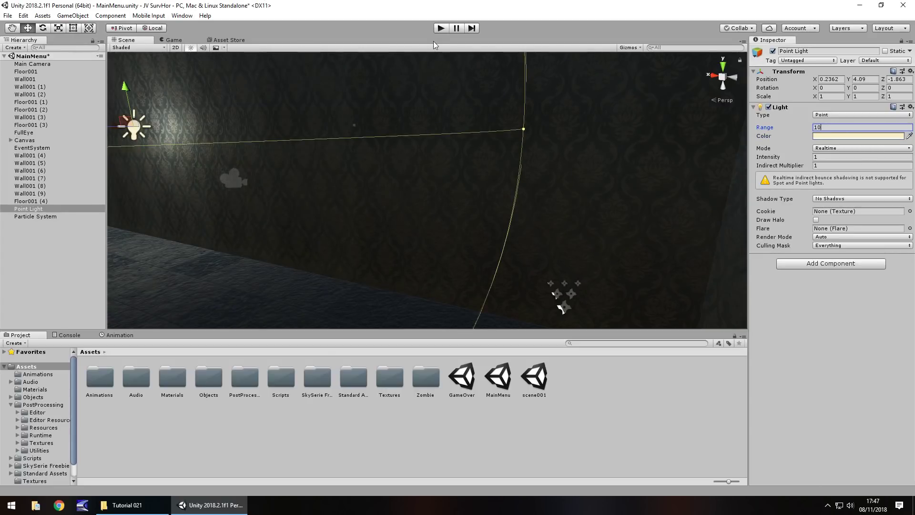
left_click(441, 27)
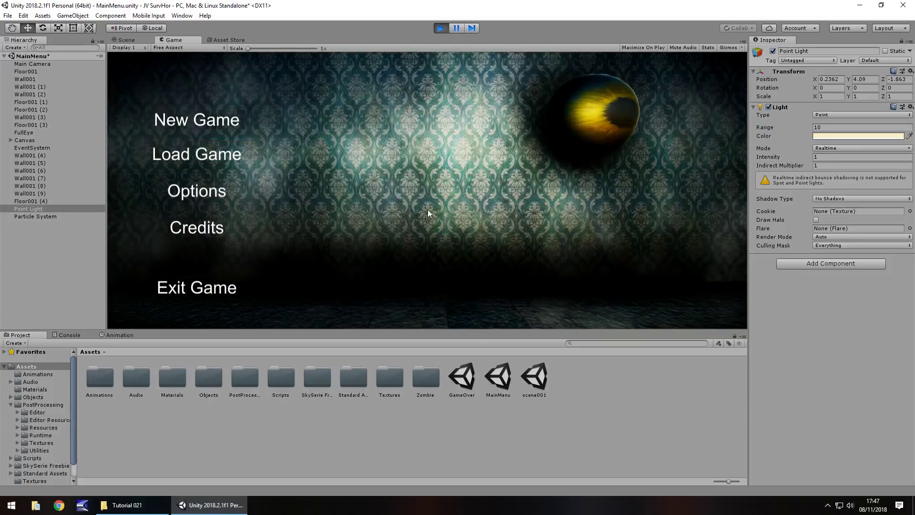
left_click(440, 28)
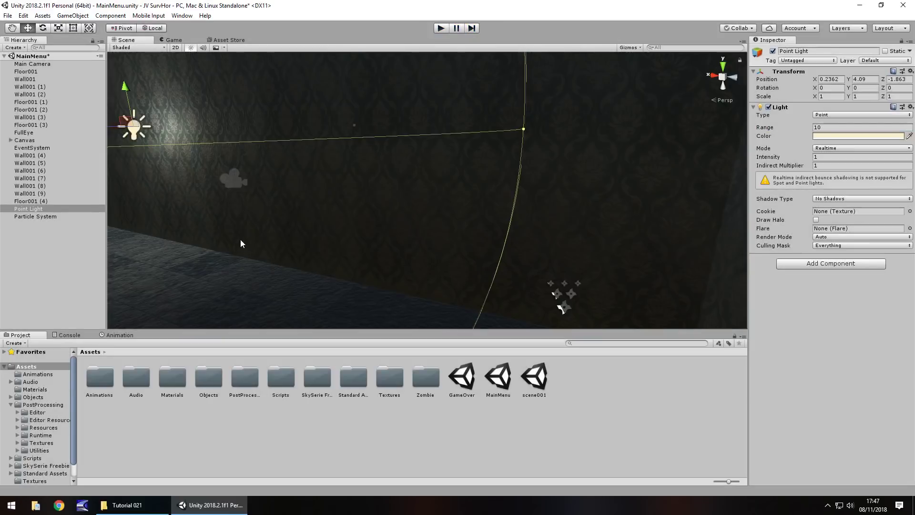
Save the MainMenu scene and inspect the JVSH profile in PostProcessing/Runtime.
key("ctrl+s")
double_click(254, 379)
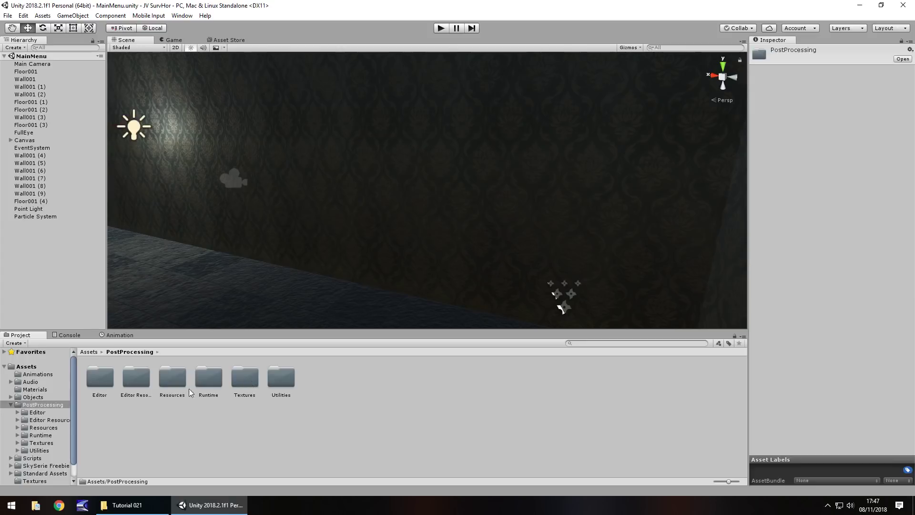
double_click(204, 373)
left_click(247, 375)
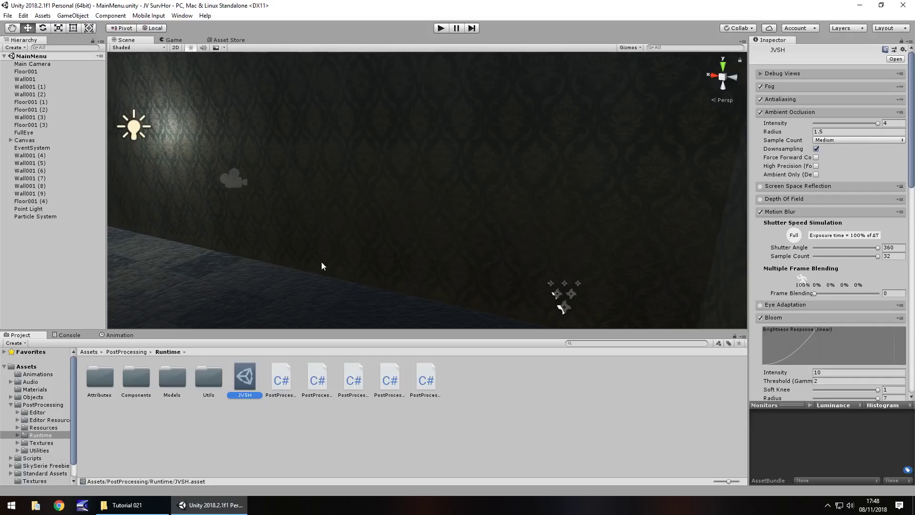
left_click(311, 432)
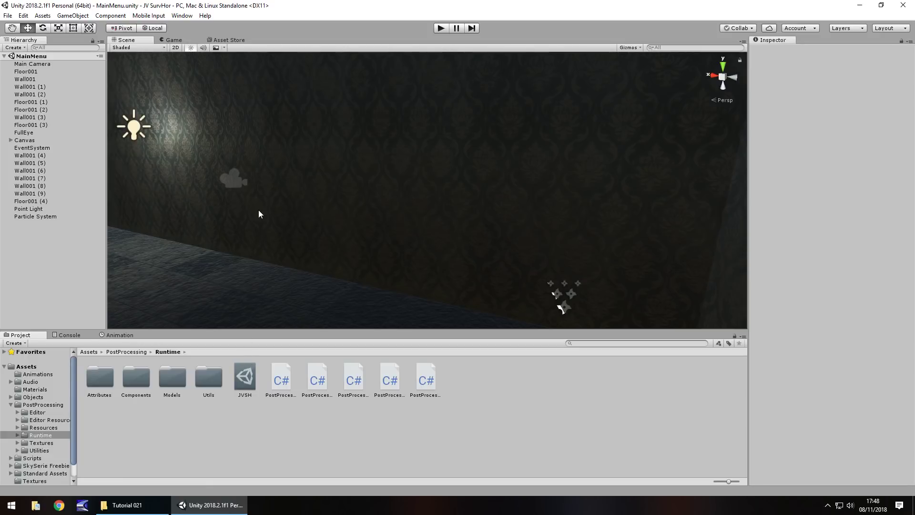
right_click_drag(228, 217, 418, 211)
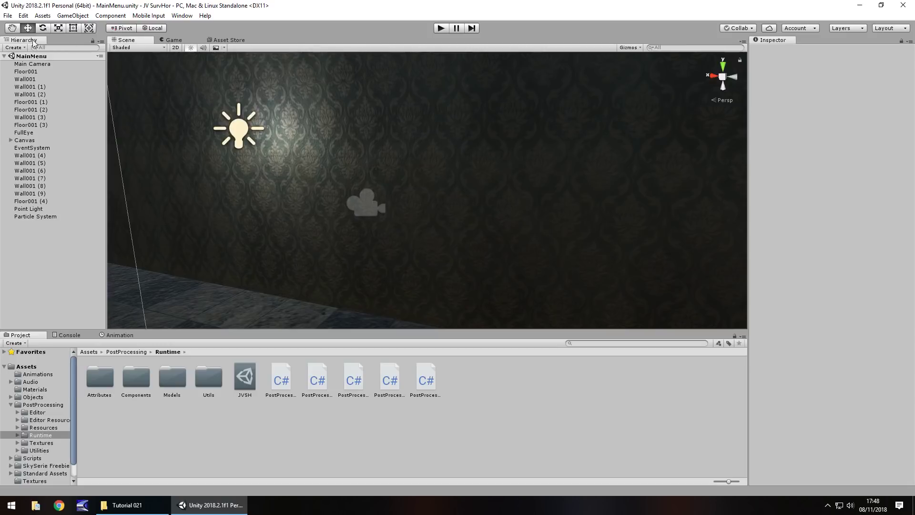
Start a new scene and import the JVLogo image from Explorer into Assets/Textures.
left_click(8, 15)
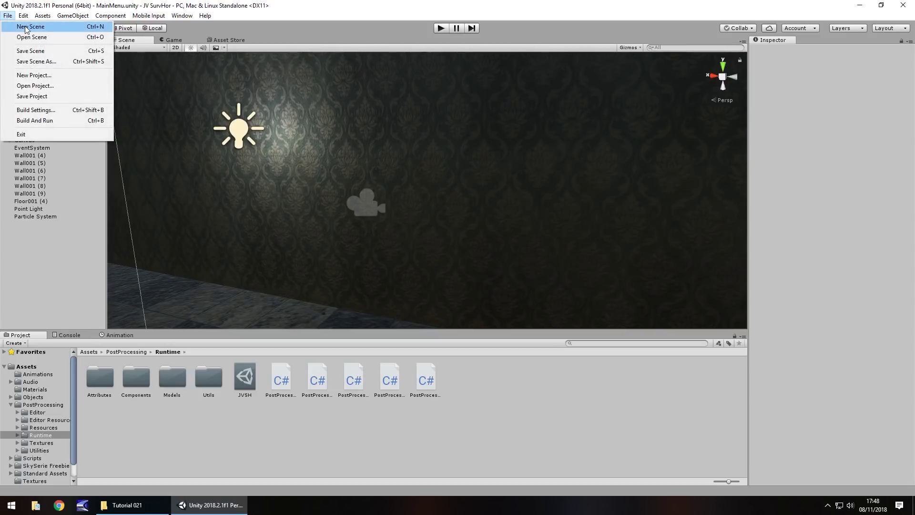
left_click(25, 27)
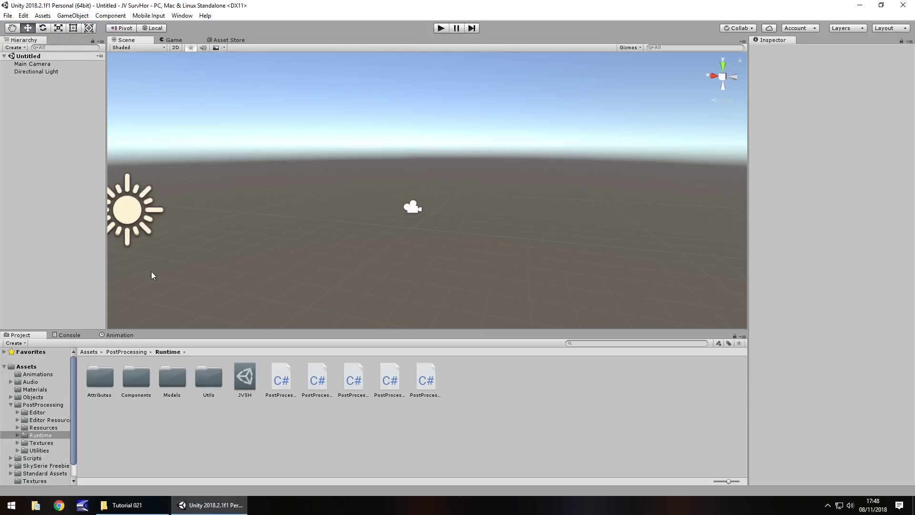
left_click(32, 367)
left_click(397, 380)
double_click(397, 379)
left_click(126, 505)
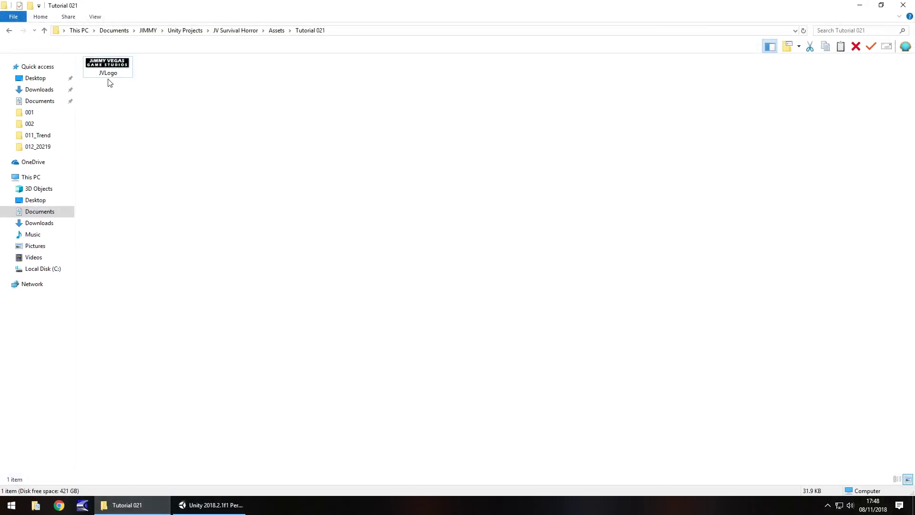
left_click_drag(107, 78, 576, 398)
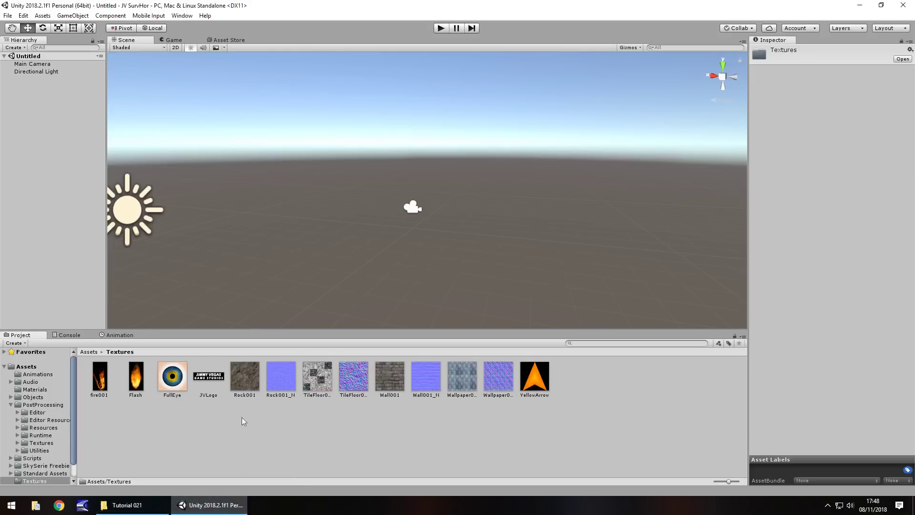
Add a Raw Image on a new Canvas, stretched to fill it with all edge offsets 0.
left_click(72, 15)
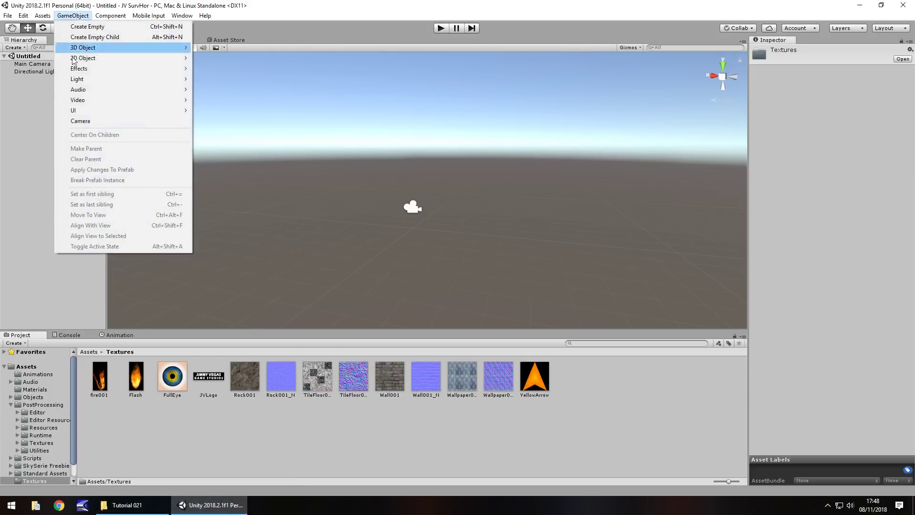
mouse_move(143, 110)
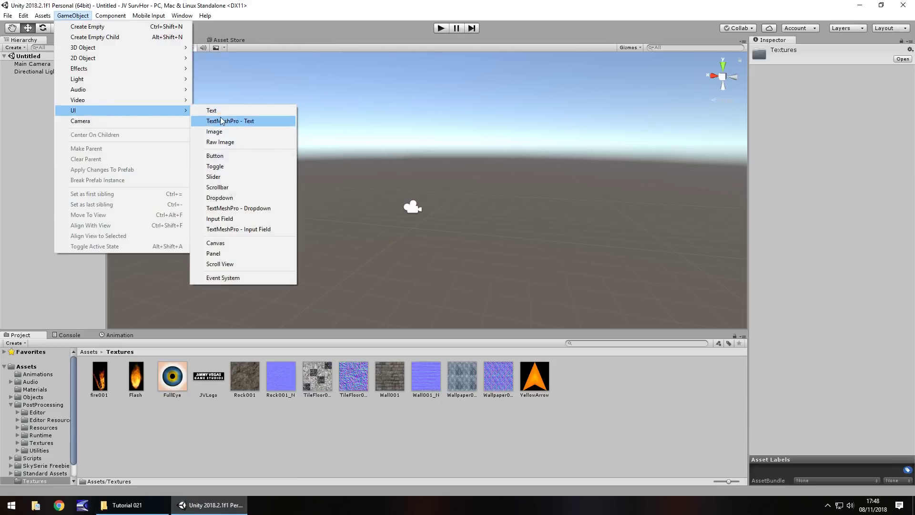
left_click(228, 142)
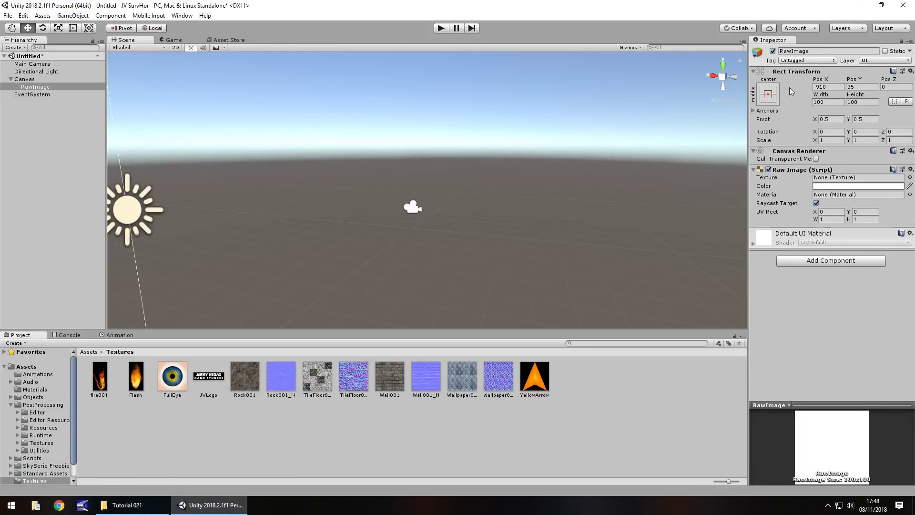
left_click(768, 95)
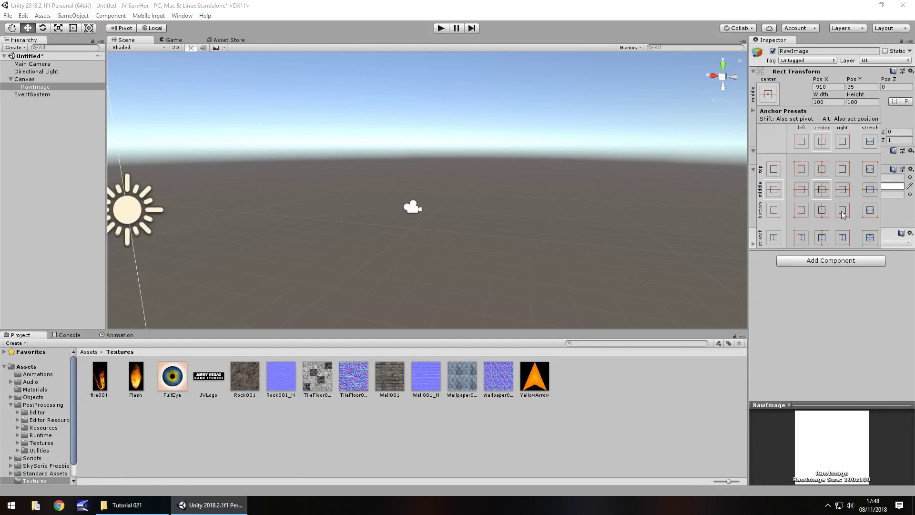
left_click(868, 238)
type("0")
key("Tab")
type("0")
left_click(835, 101)
type("1532")
left_click(866, 102)
type("0")
key("Return")
Colour the RawImage solid black.
left_click(47, 85)
double_click(47, 86)
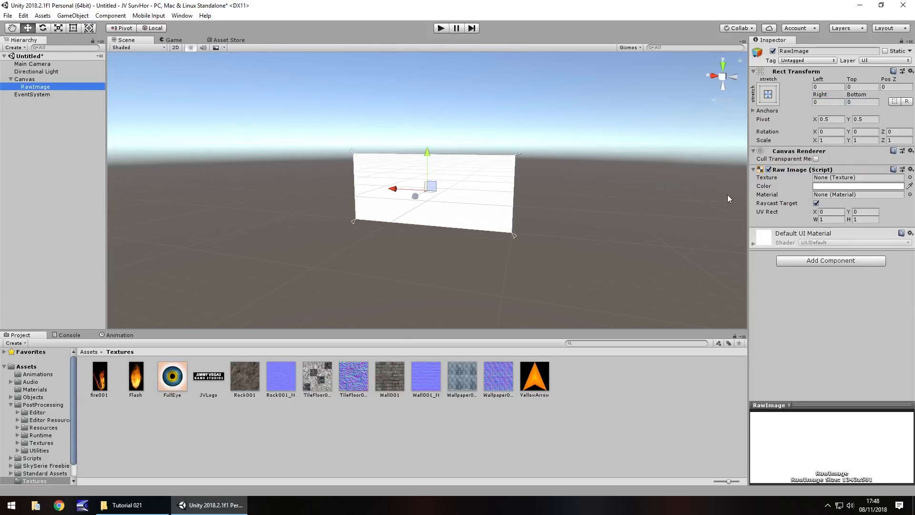
left_click(837, 186)
left_click_drag(125, 95, 159, 129)
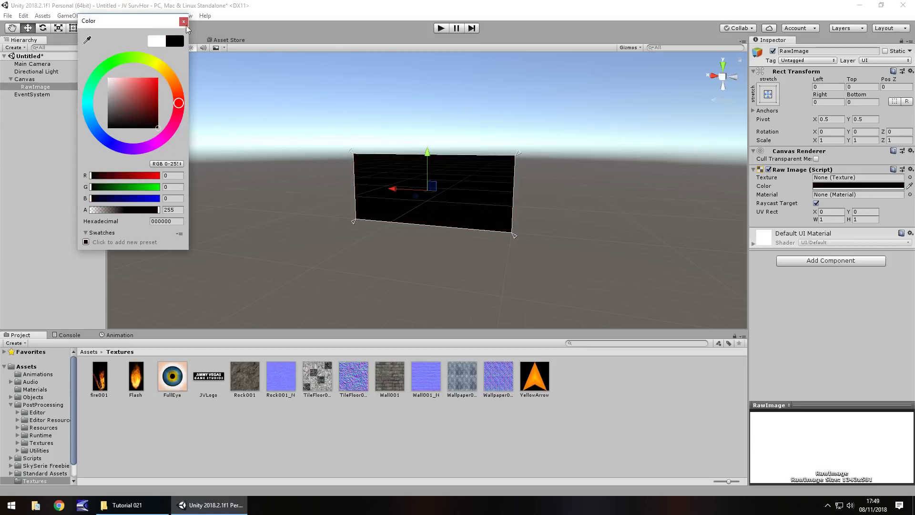
left_click(183, 22)
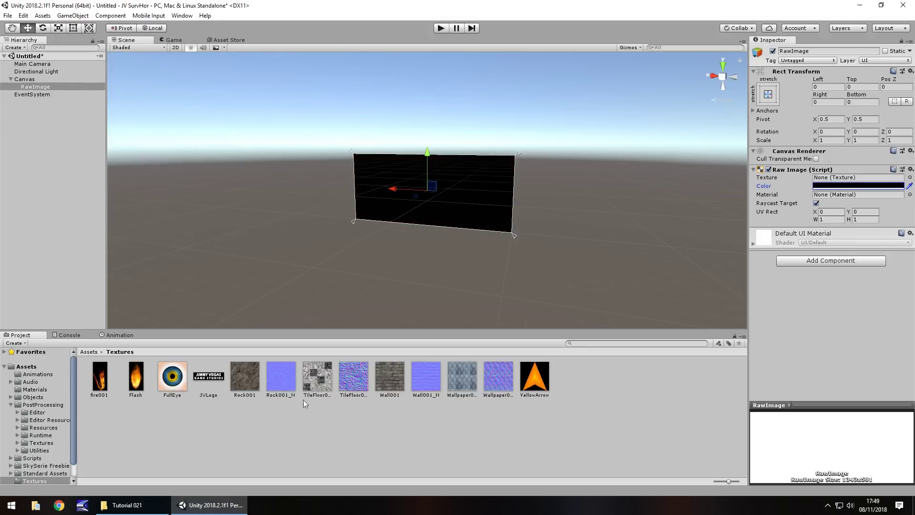
Add a second Raw Image under the Canvas using the JVLogo texture.
left_click(74, 16)
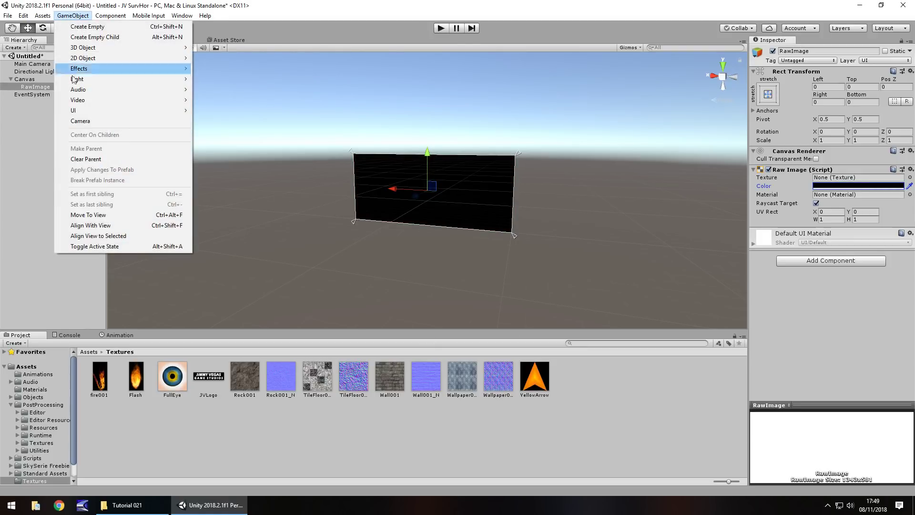
mouse_move(85, 111)
left_click(230, 141)
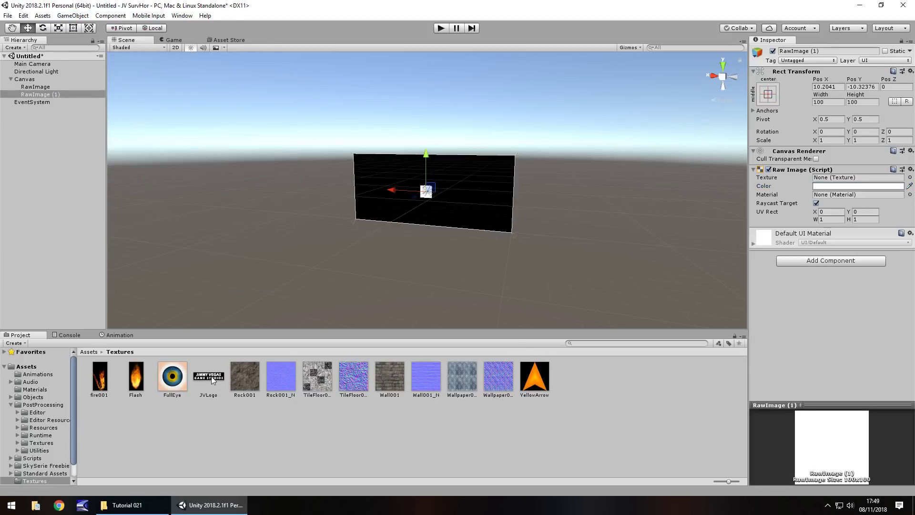
left_click_drag(212, 379, 842, 183)
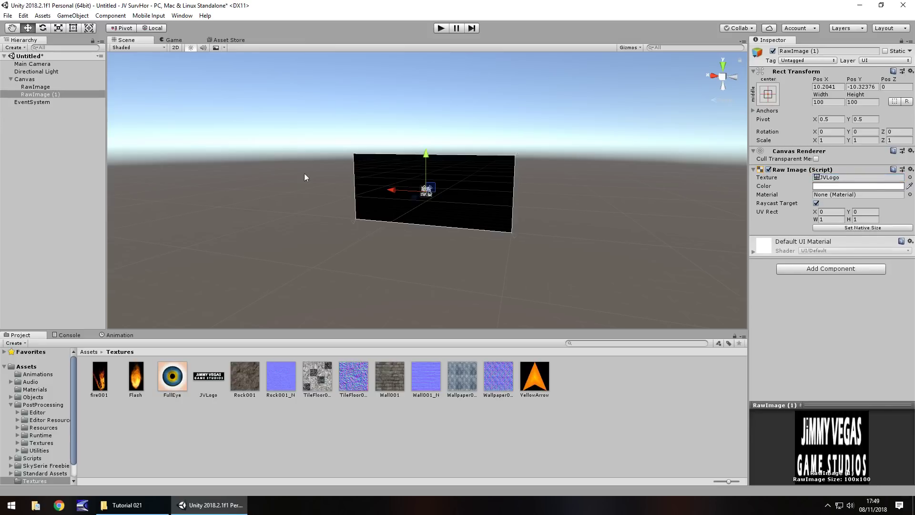
Resize the logo image to 466.6 by 125.5 and preview the splash screen.
double_click(56, 95)
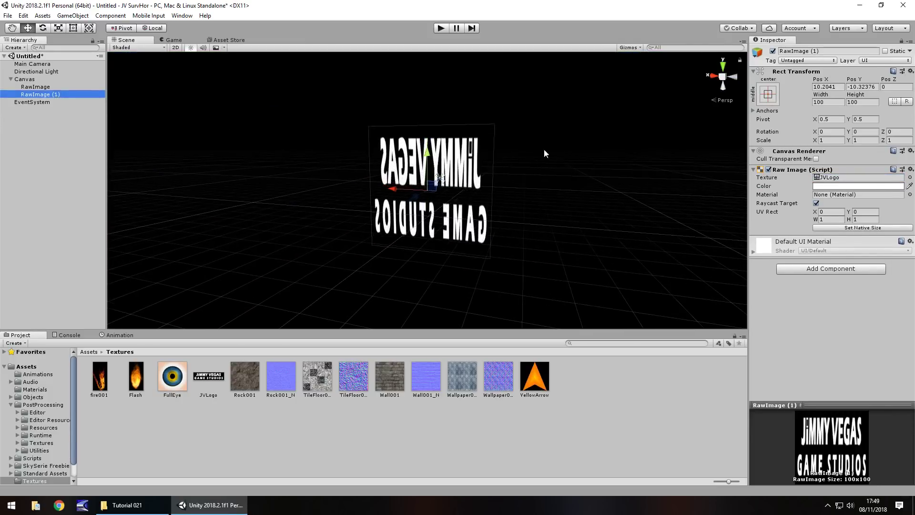
right_click_drag(547, 153, 740, 220)
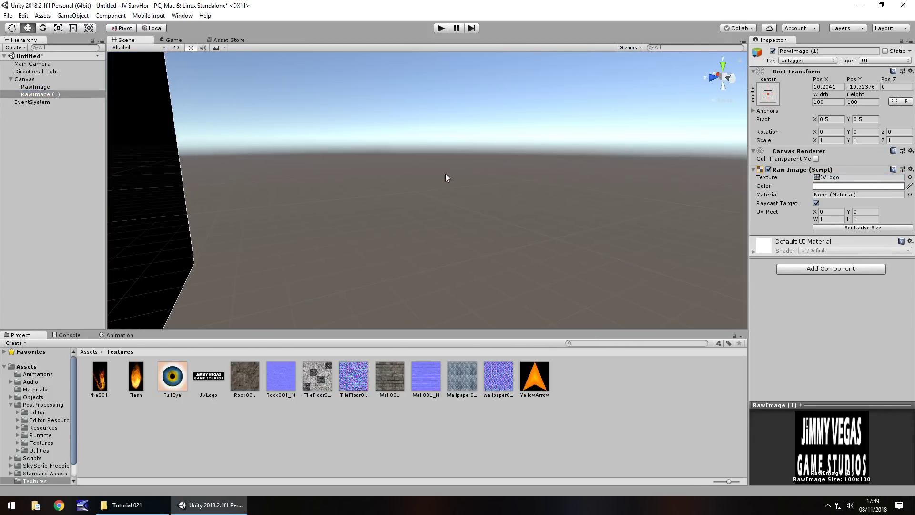
right_click_drag(467, 179, 399, 167)
scroll(398, 167, "down", 10)
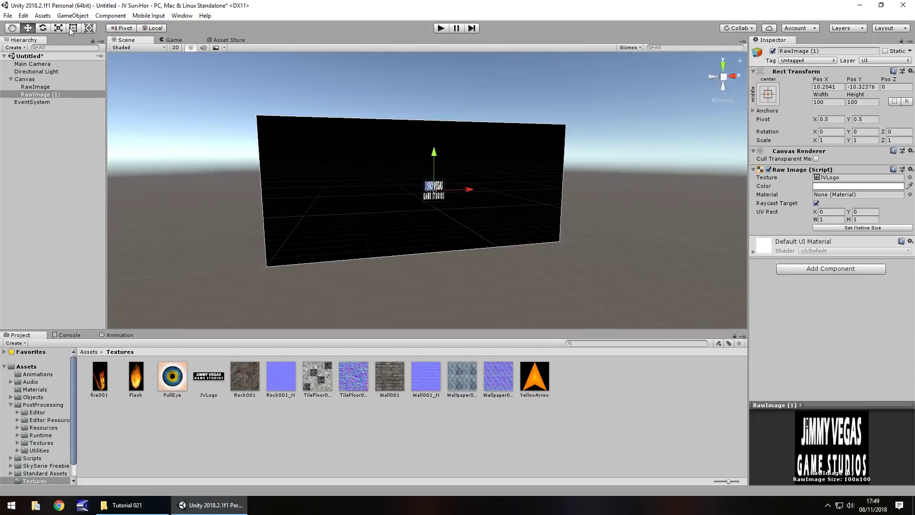
left_click(72, 28)
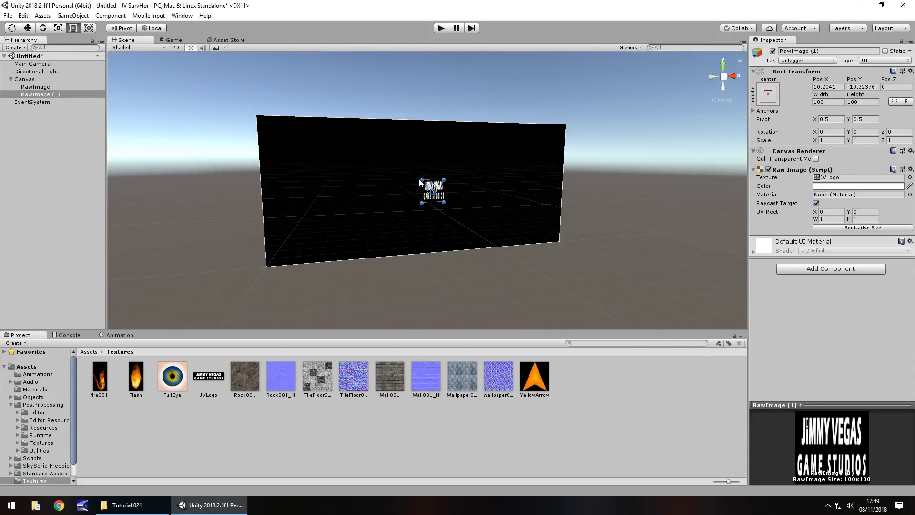
left_click_drag(420, 179, 404, 199)
left_click(441, 28)
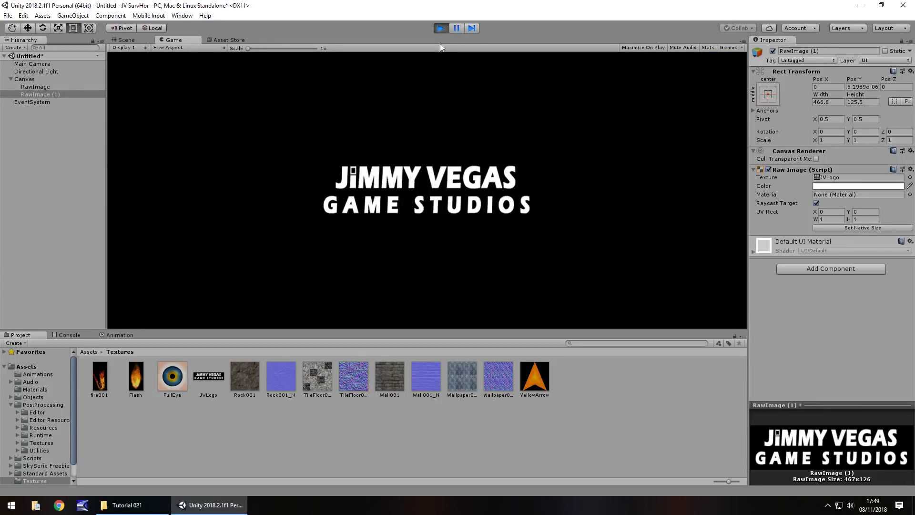
left_click(441, 28)
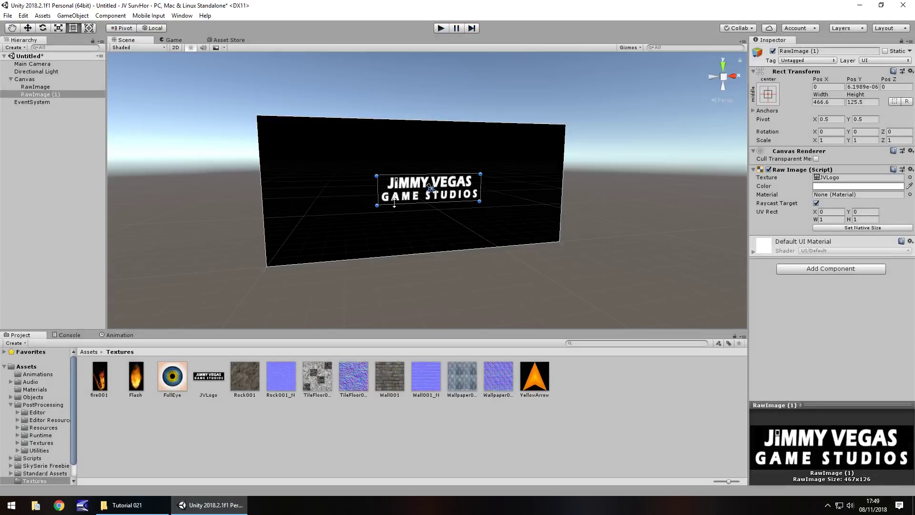
Rename RawImage (1) to JVLogo.
left_click(31, 374)
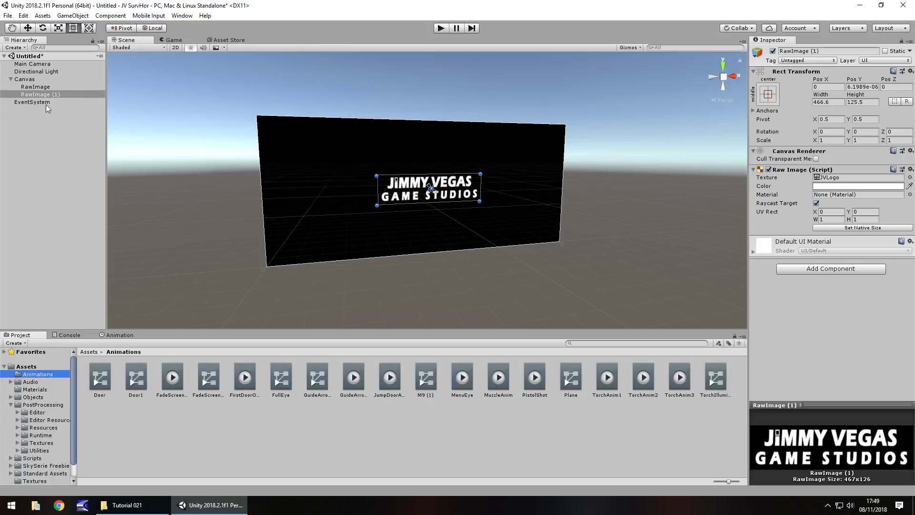
left_click(35, 94)
left_click(35, 94)
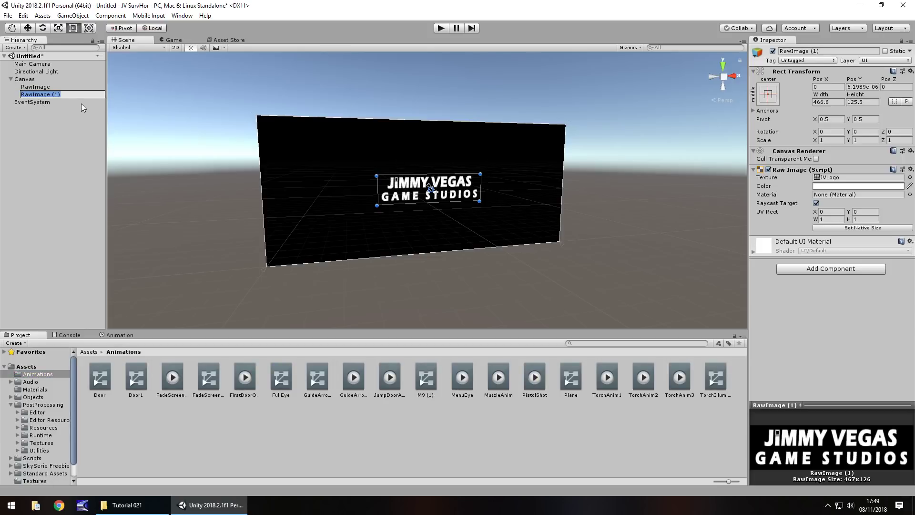
type("JVLogo")
key("Return")
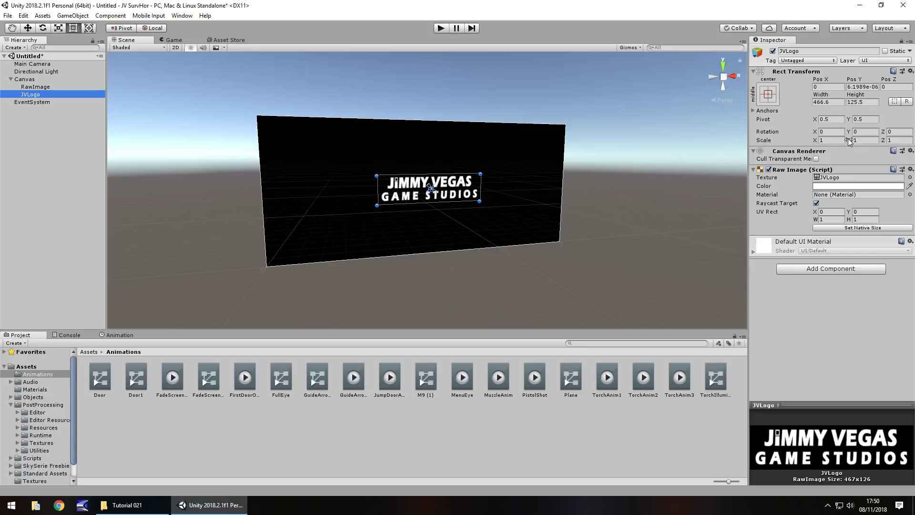
Set JVLogo's Y rotation to 90 and test it in Play mode.
left_click(861, 131)
type("90")
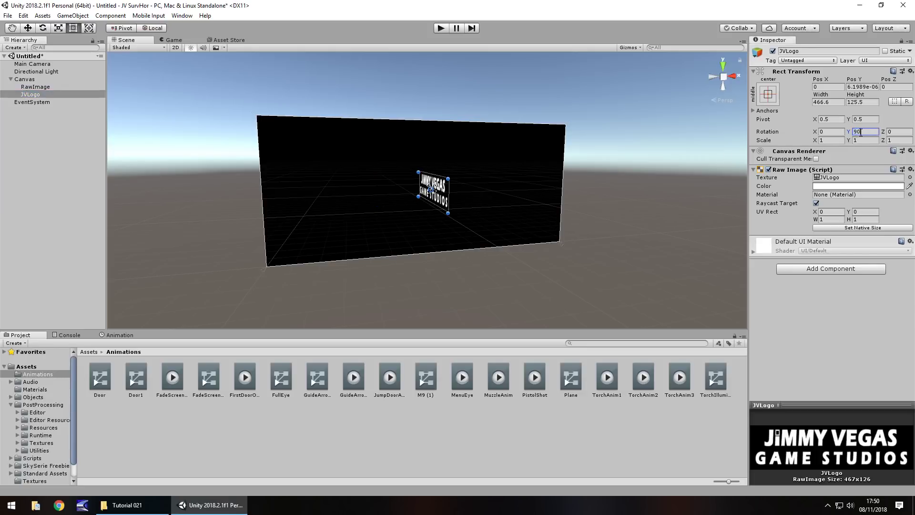
left_click(441, 28)
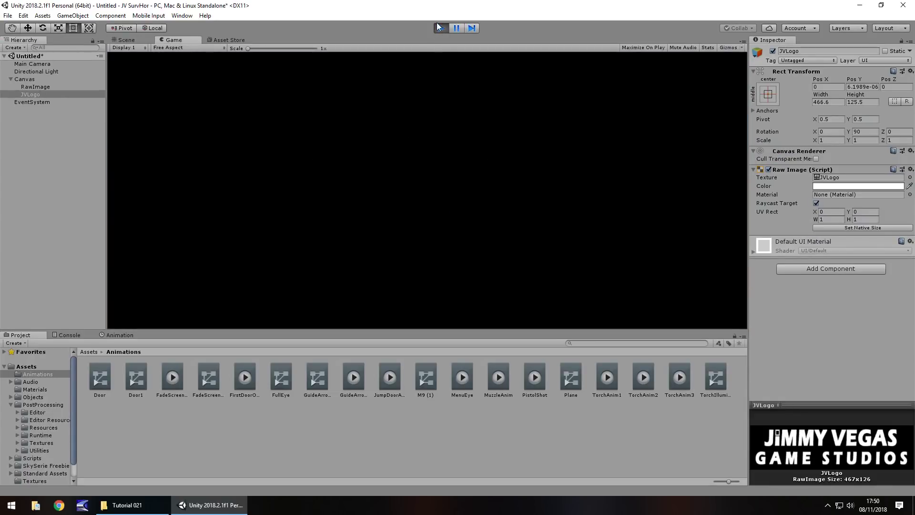
left_click(441, 27)
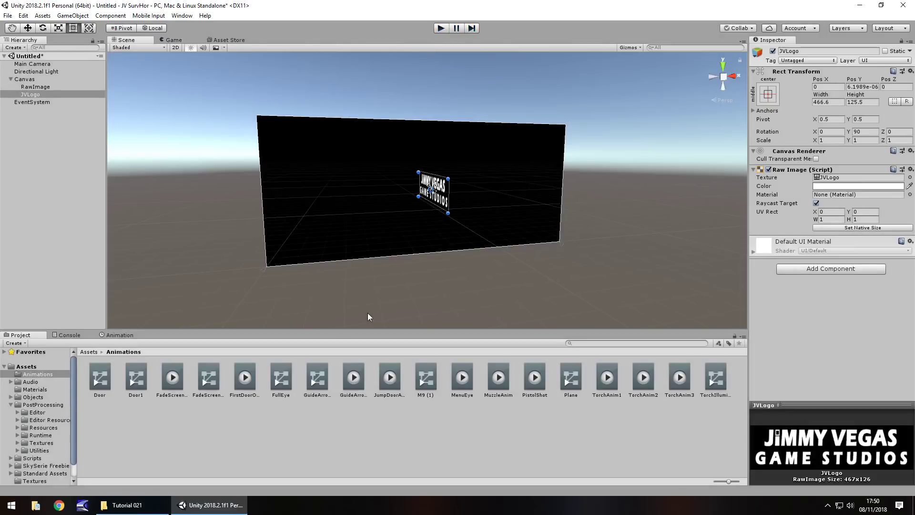
Create a JVLogoAnim animation clip for JVLogo.
left_click(120, 336)
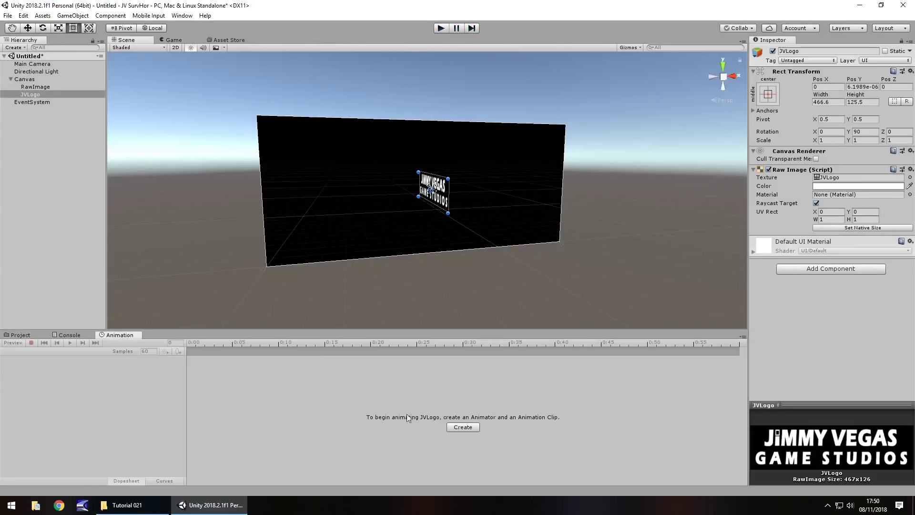
left_click(463, 427)
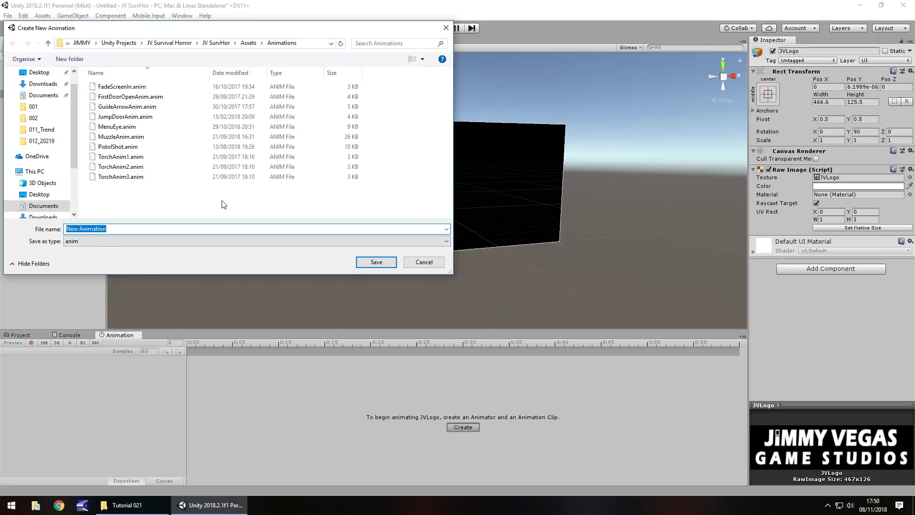
type("JVLogoAnim")
key("Return")
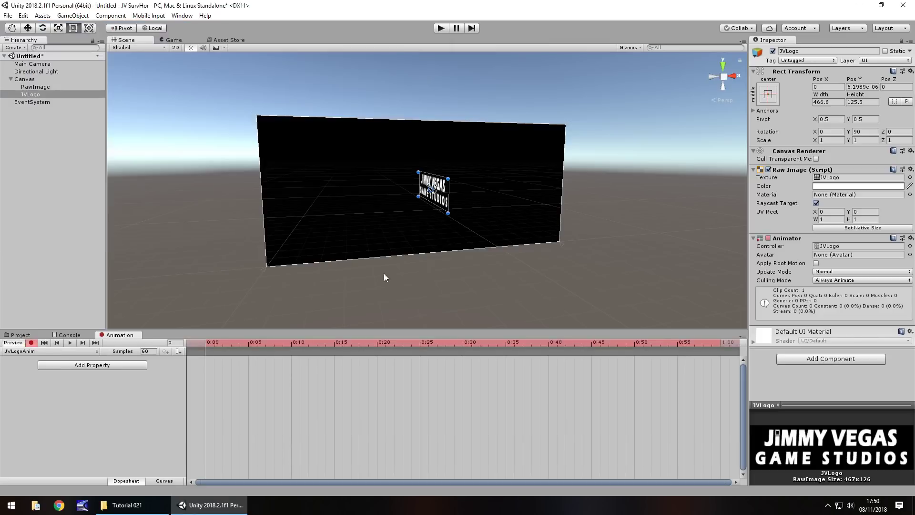
Key JVLogo's Y rotation at 90 on frames 0 and 30.
left_click(867, 131)
type("090")
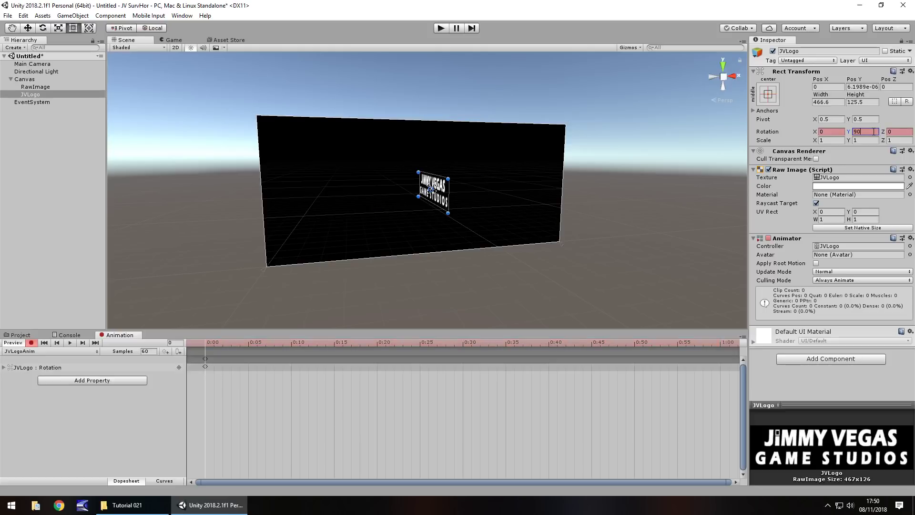
left_click(177, 343)
type("30")
key("Return")
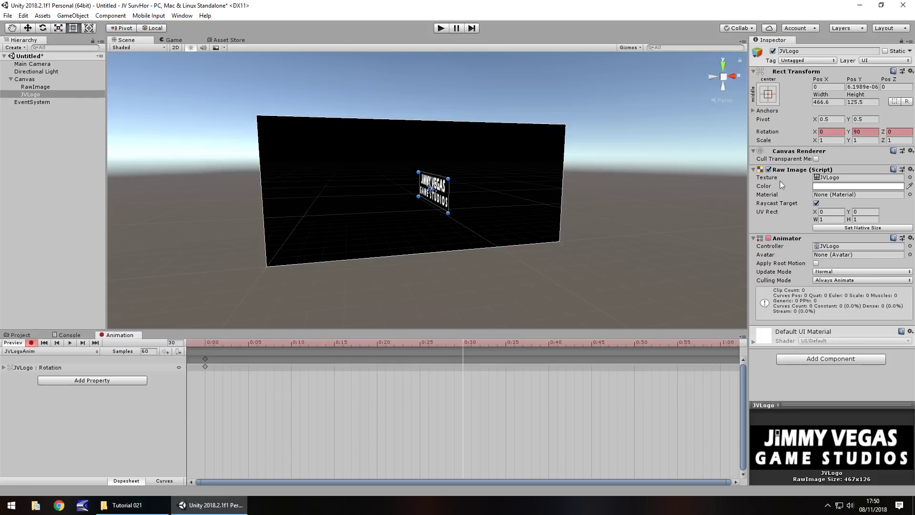
left_click(865, 131)
type("090")
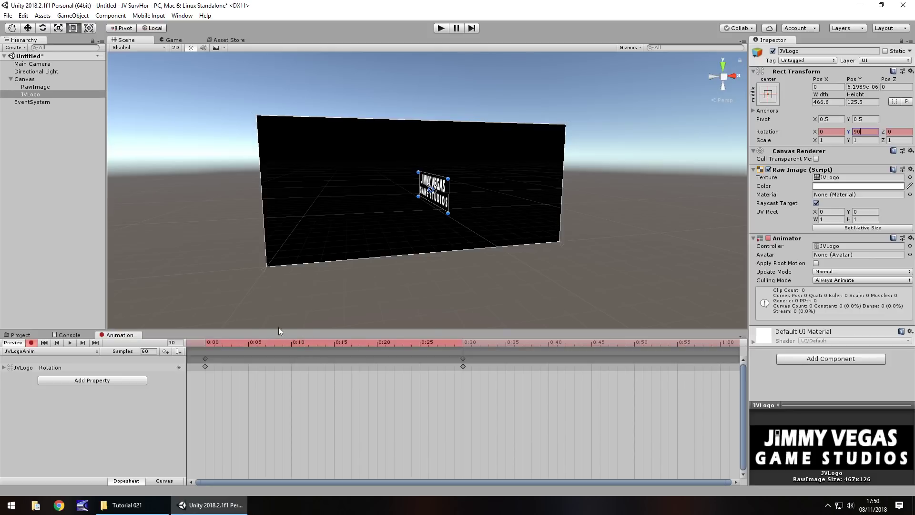
Key JVLogo's Y rotation at 0 on frame 90.
left_click(174, 342)
type("90")
key("Return")
left_click(862, 131)
type("0")
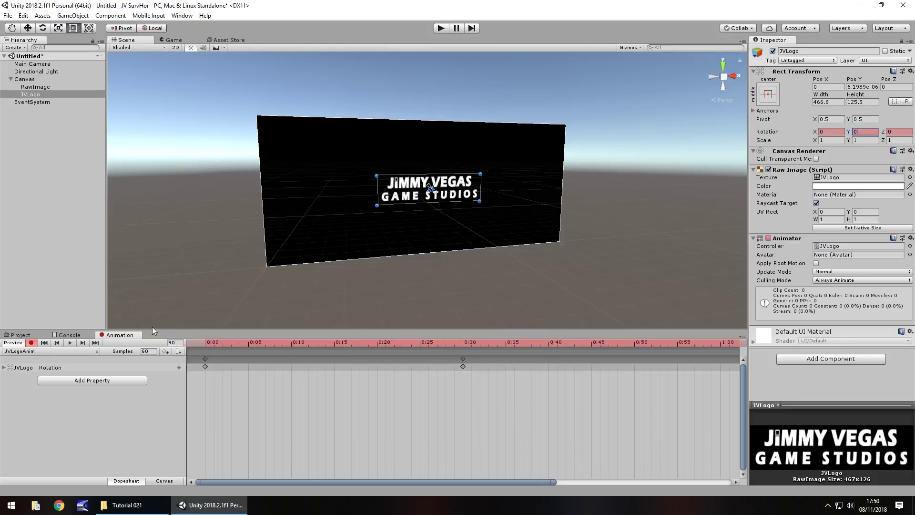
left_click(181, 343)
Key JVLogo's Y rotation at 0 on frame 330.
left_click_drag(367, 481, 594, 488)
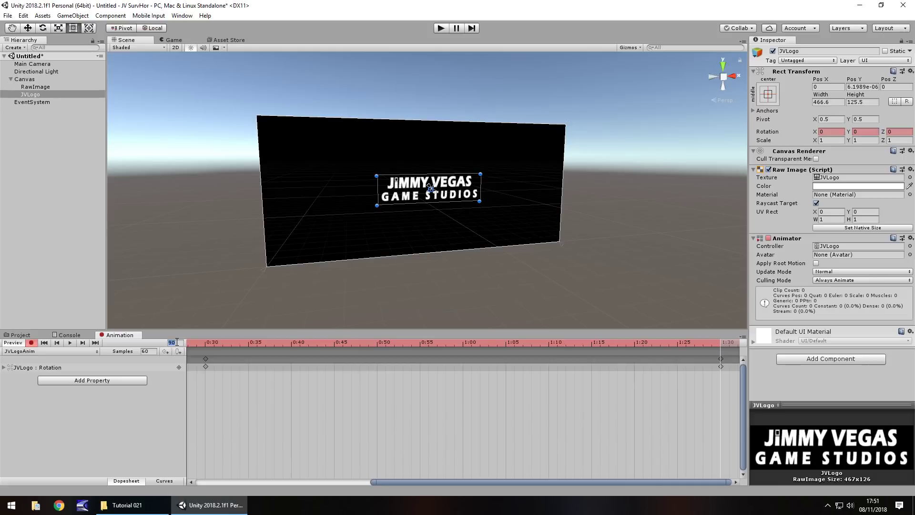
type("330")
key("Return")
left_click(862, 133)
type("1")
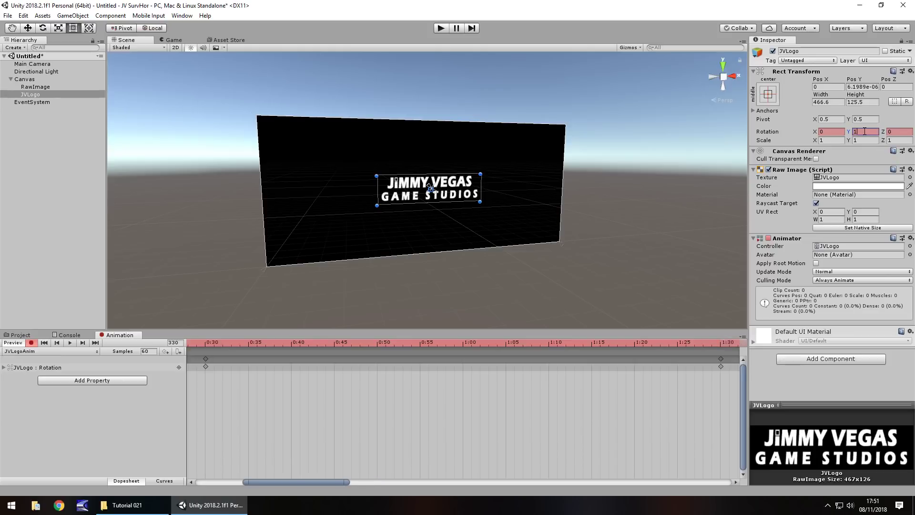
key("BackSpace")
type("0")
Key Y rotation -90 on frame 360 and turn off animation recording.
left_click(181, 342)
type("360")
key("Return")
left_click(865, 132)
left_click_drag(849, 131, 912, 153)
left_click(865, 132)
type("-90")
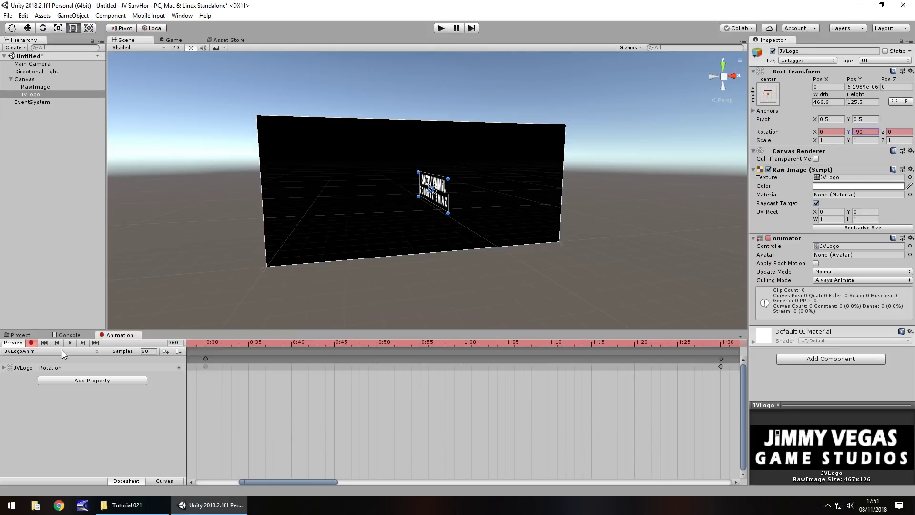
left_click(32, 343)
Preview the logo animation and make JVLogoAnim play only once.
left_click(22, 336)
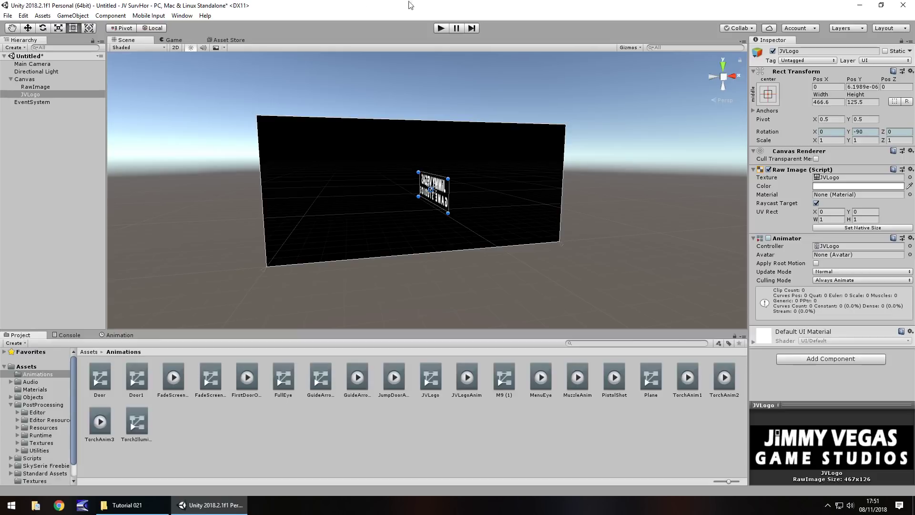
left_click(440, 29)
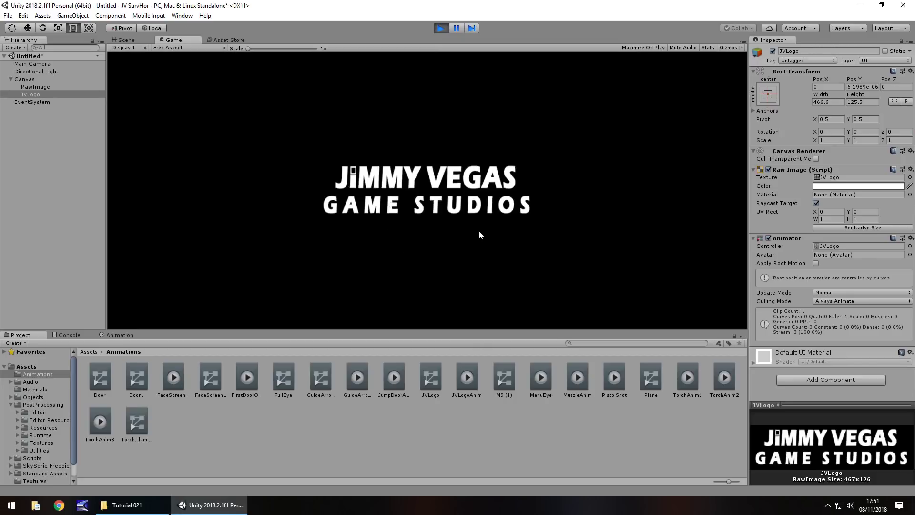
left_click(443, 28)
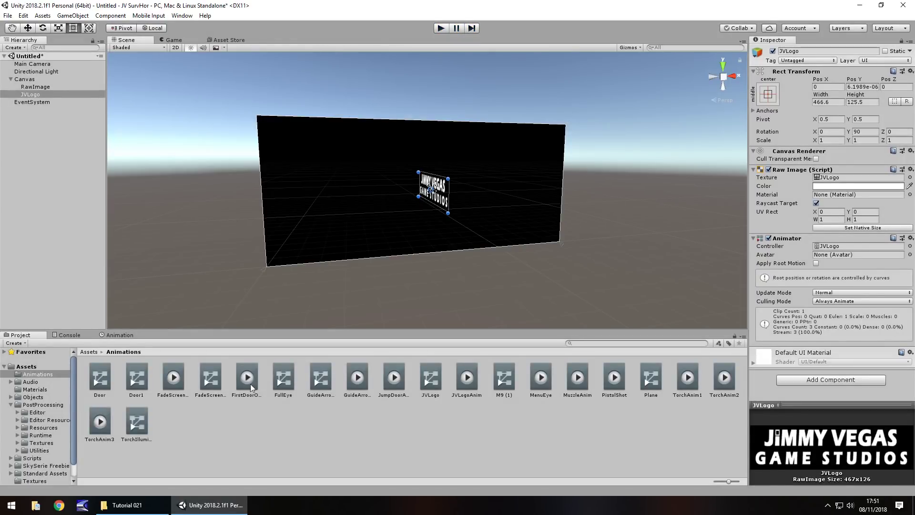
left_click(467, 378)
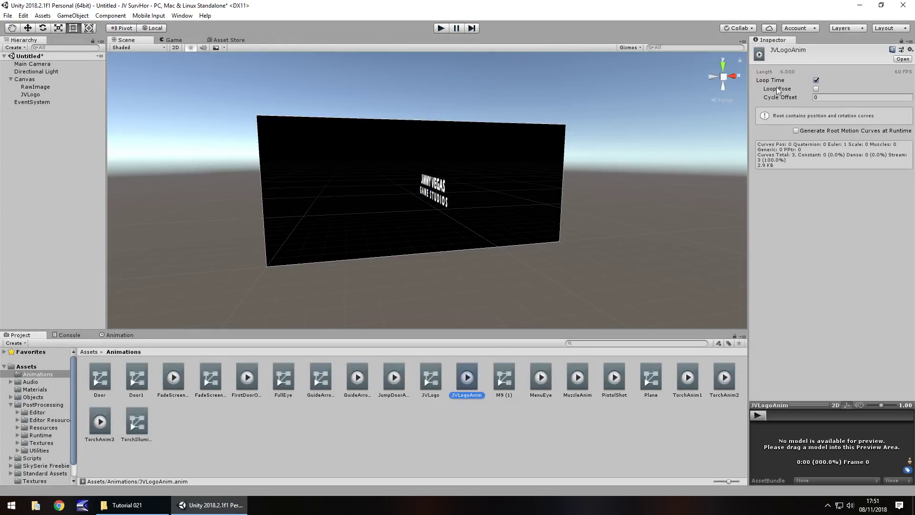
left_click(816, 80)
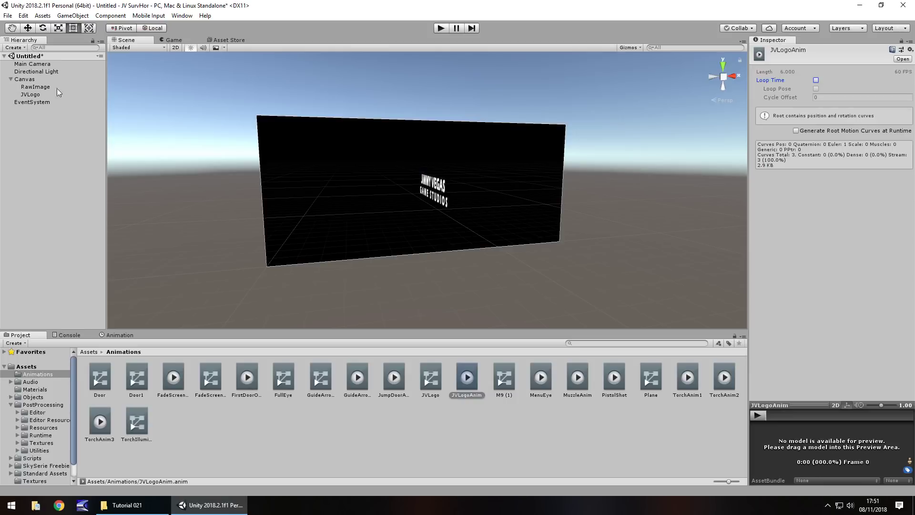
Save the scene as SplashScreen.
left_click(8, 16)
left_click(28, 59)
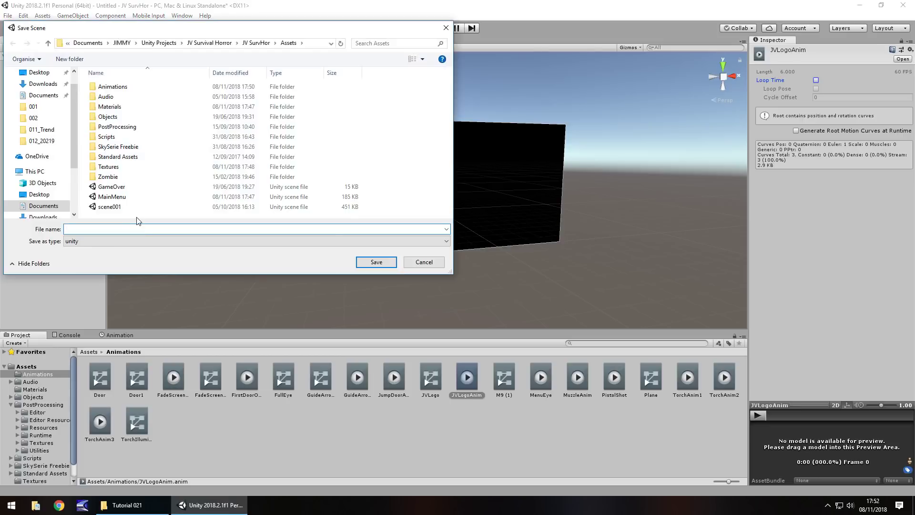
type("SplashScreen")
key("Return")
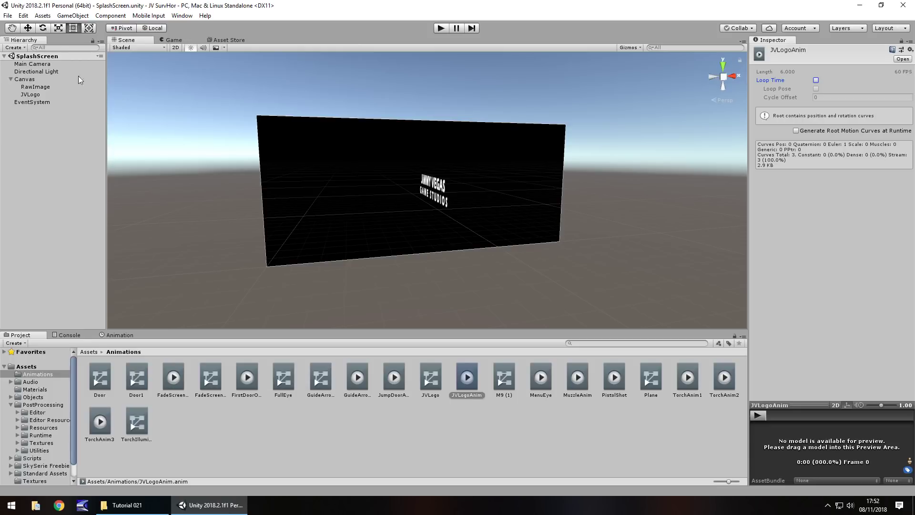
Add the open SplashScreen scene to the build list, ordered SplashScreen, MainMenu, scene001, GameOver.
left_click(9, 16)
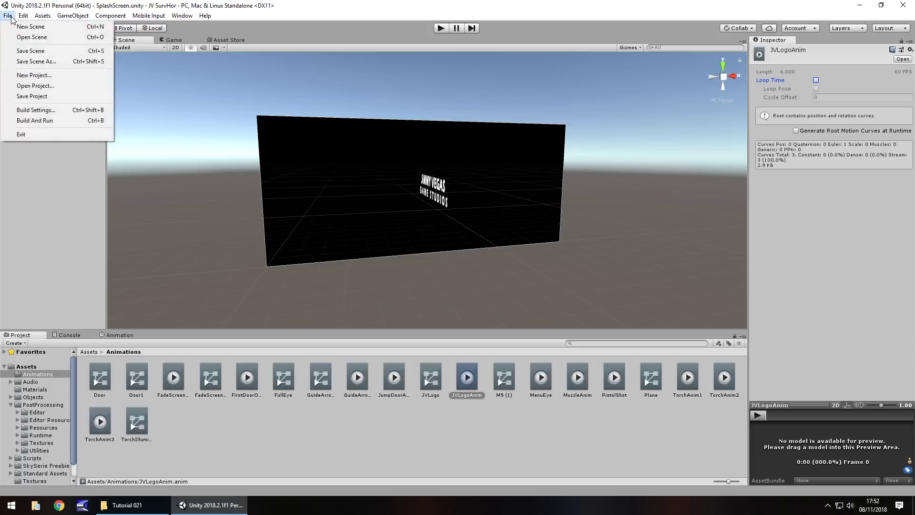
left_click(48, 111)
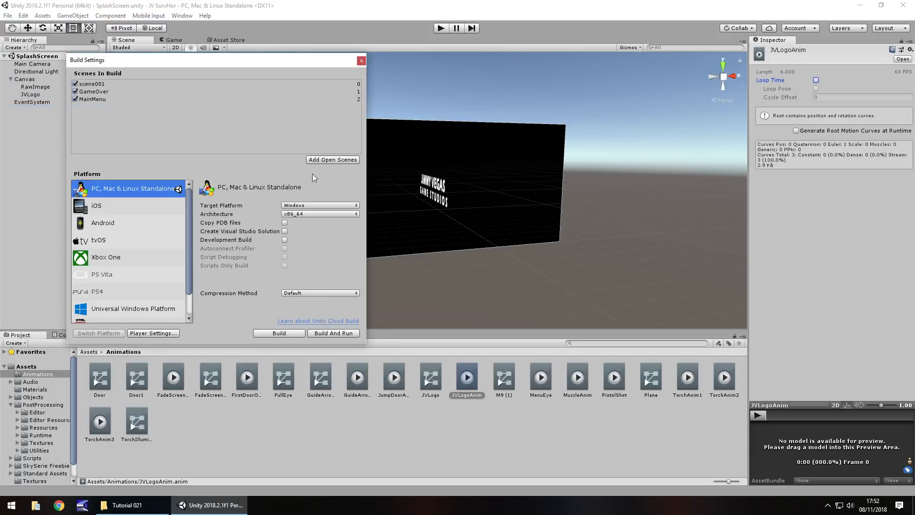
left_click(336, 160)
left_click_drag(99, 106, 100, 84)
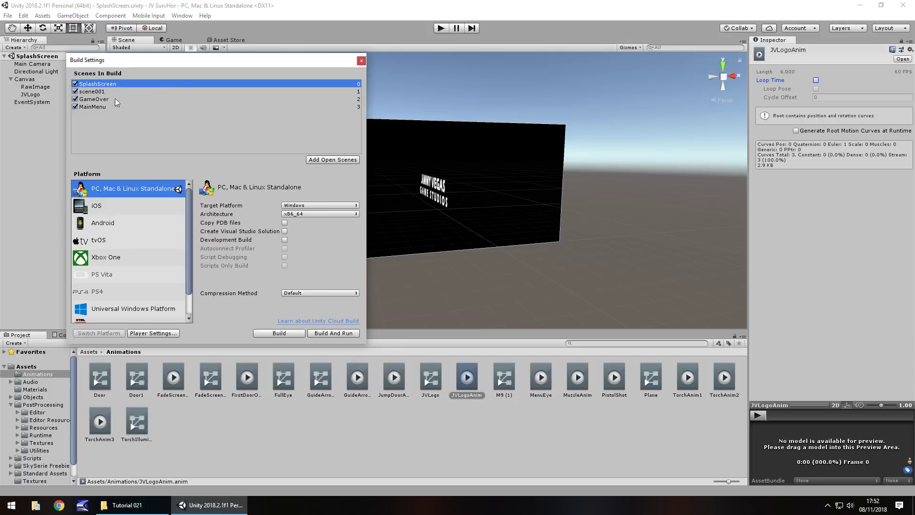
left_click_drag(93, 107, 97, 89)
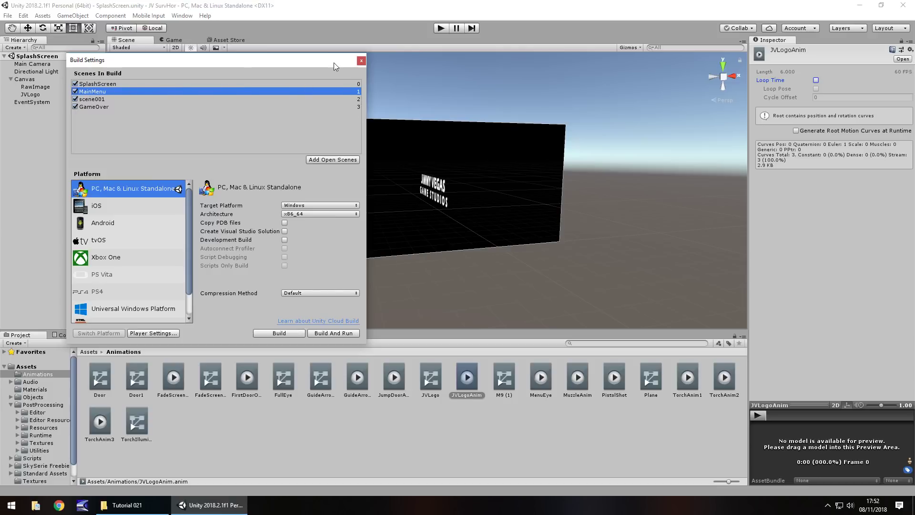
left_click(362, 61)
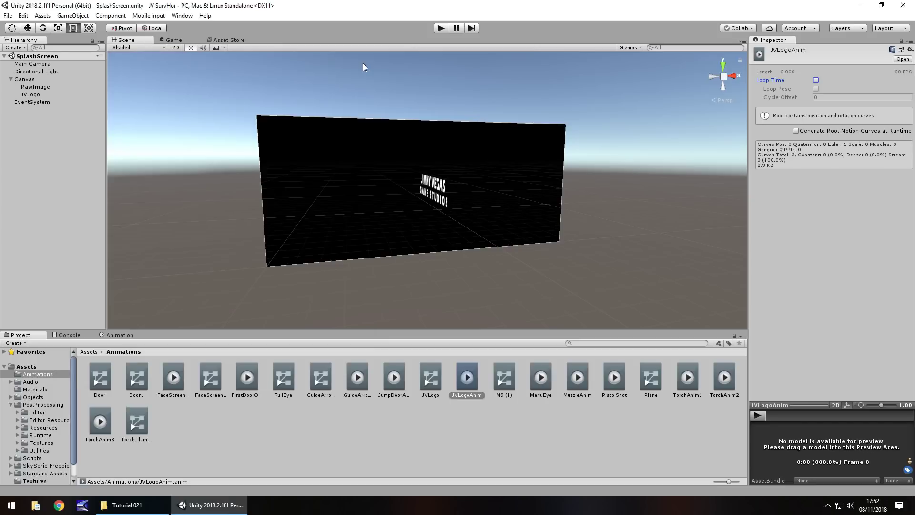
Create a new folder named Menus inside Scripts and open it.
left_click(364, 444)
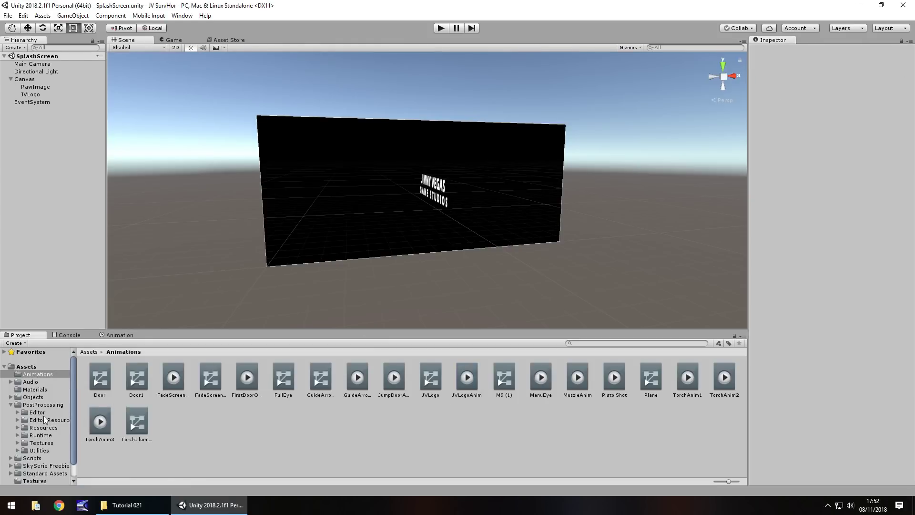
left_click(11, 405)
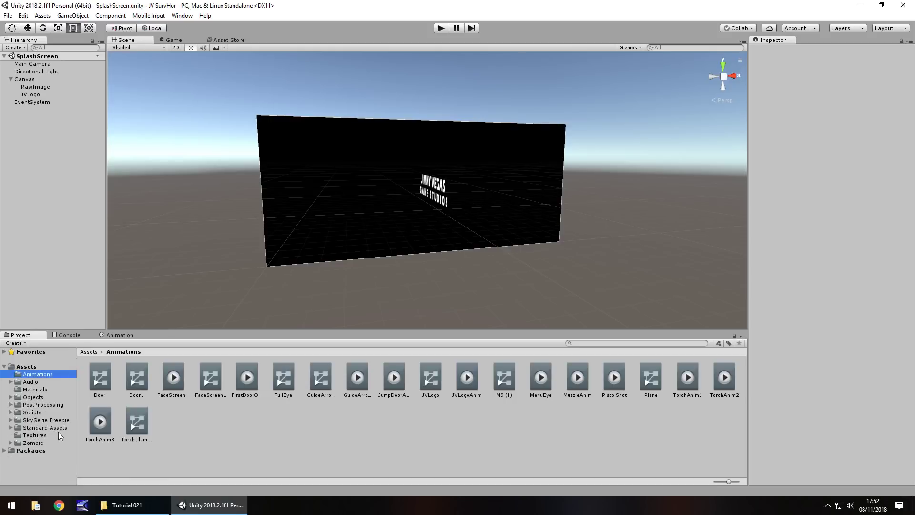
left_click(34, 412)
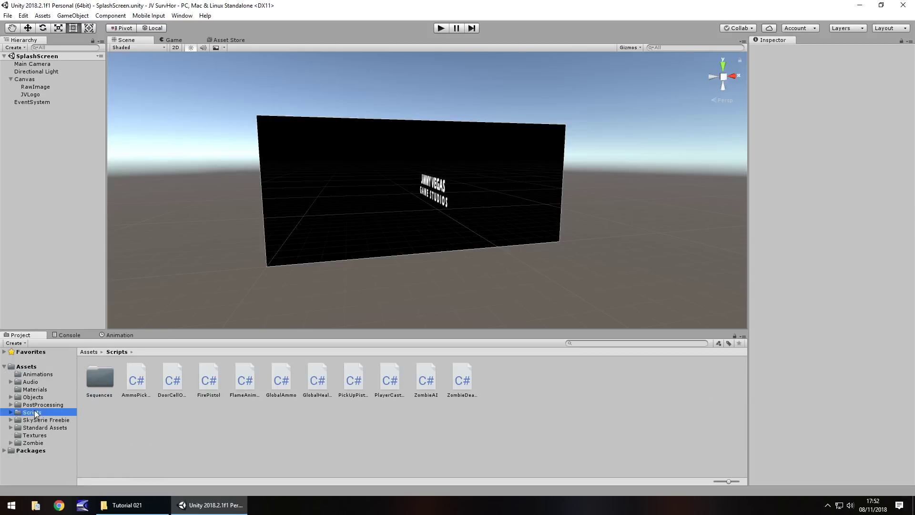
right_click(545, 414)
mouse_move(582, 193)
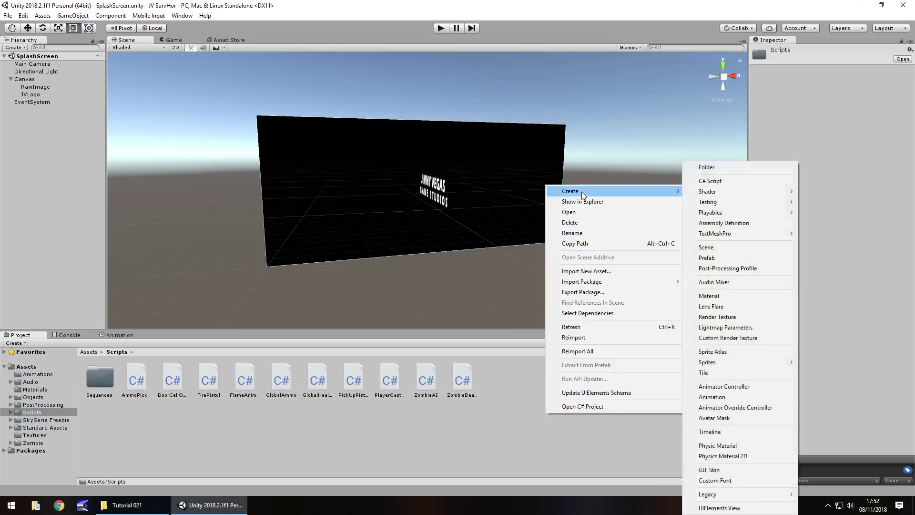
left_click(725, 168)
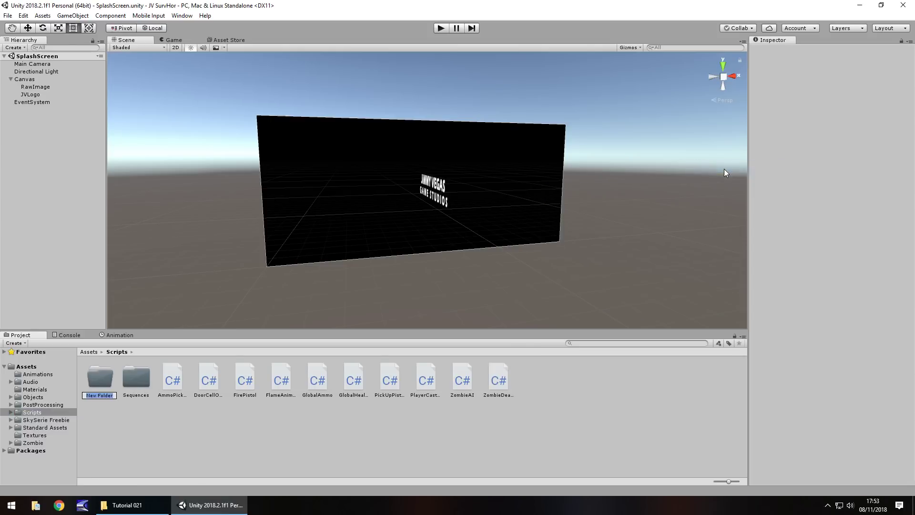
type("MenuSc")
key("BackSpace")
key("BackSpace")
type("s")
key("Return")
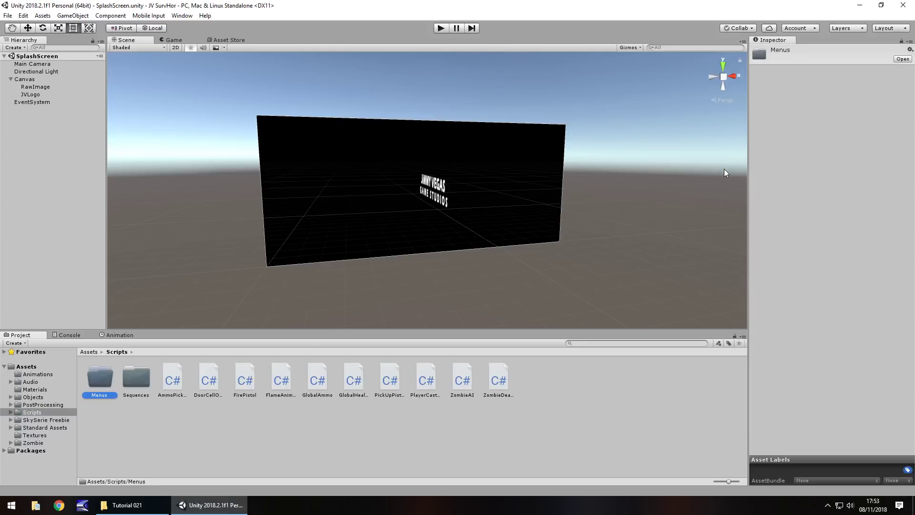
key("Return")
Create a new C# script in Menus named SplashToMunu.
right_click(199, 391)
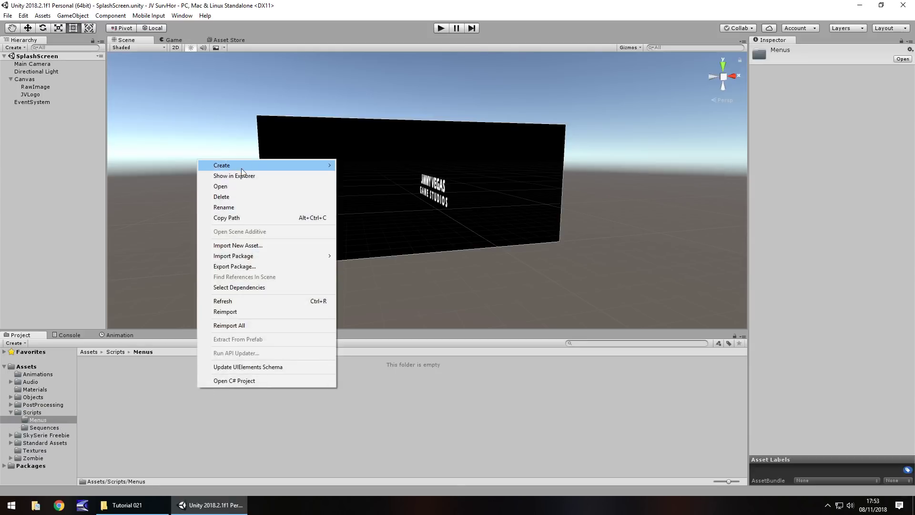
mouse_move(302, 167)
left_click(365, 178)
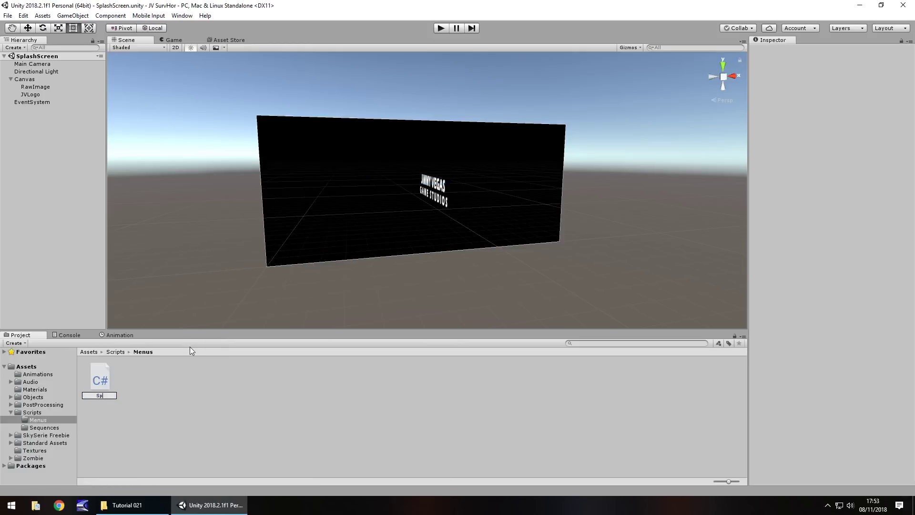
type("lashToMunu")
Open the SplashToMunu script in Visual Studio and add a UnityEngine.SceneManagement import.
key("Return")
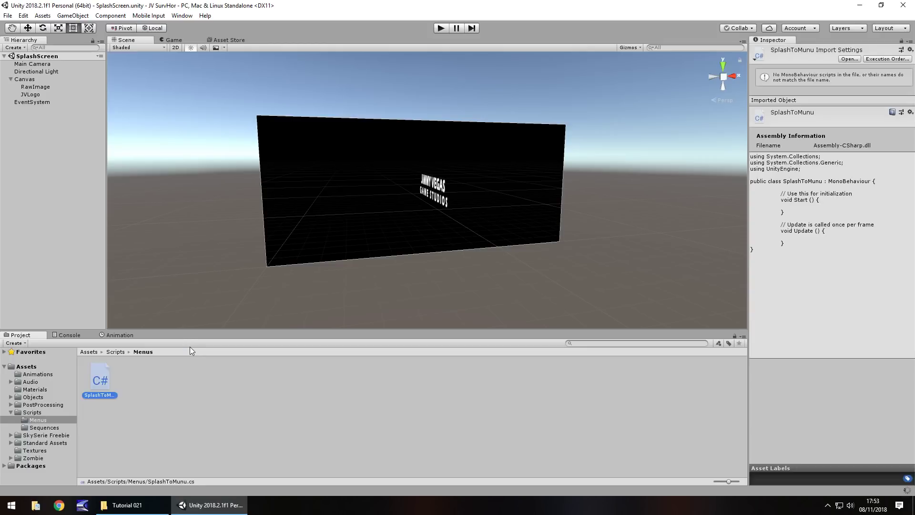
double_click(115, 392)
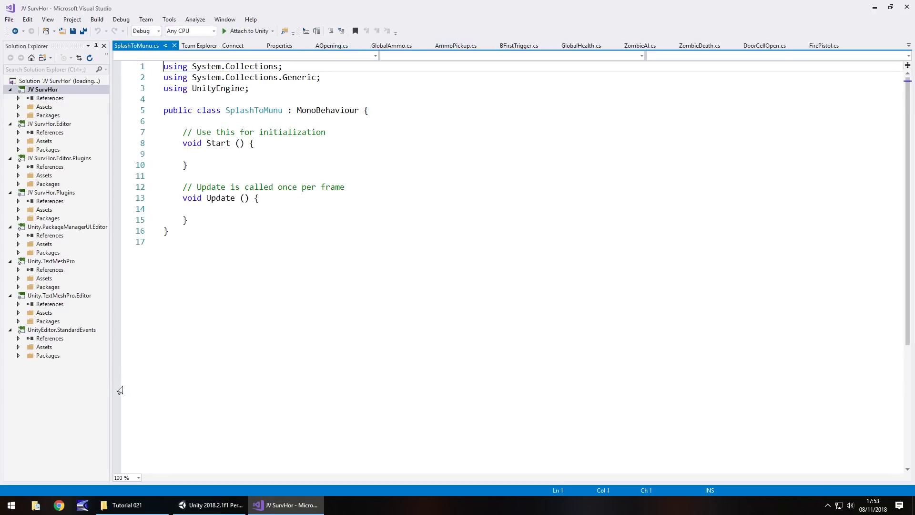
left_click(250, 88)
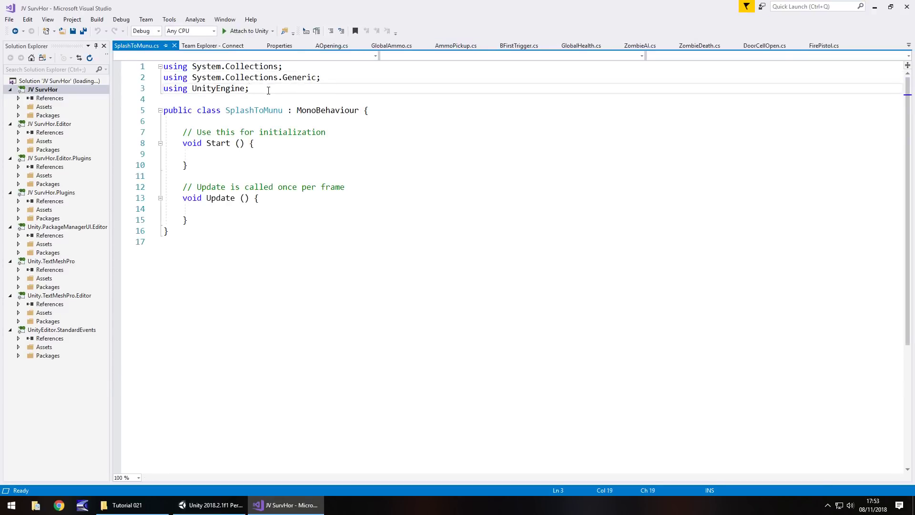
key("Return")
type("using Unity")
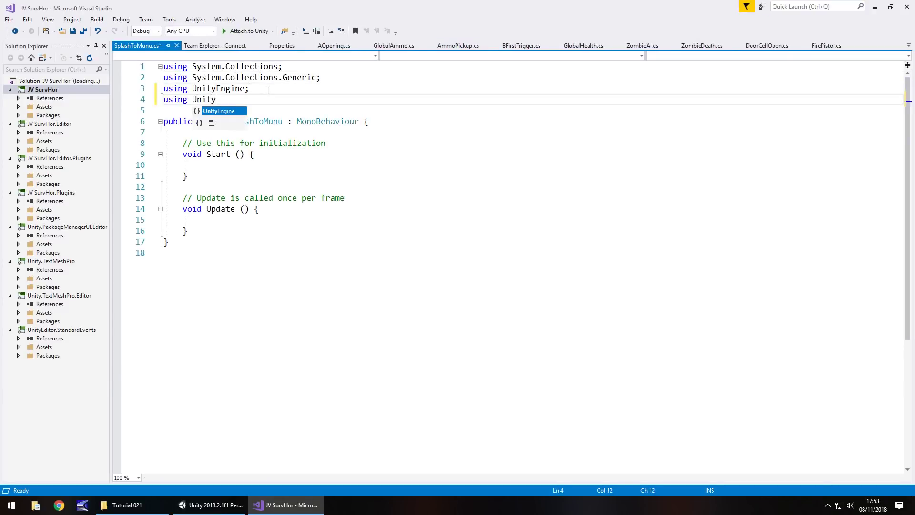
type("Engine.S")
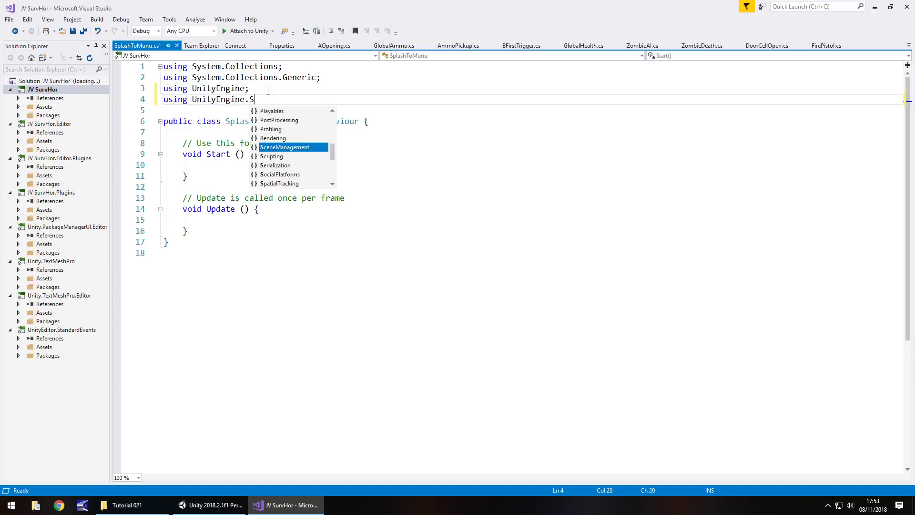
type("ce")
key("Tab")
Finish the import line and delete the empty Update method and the comment above Start.
type(";")
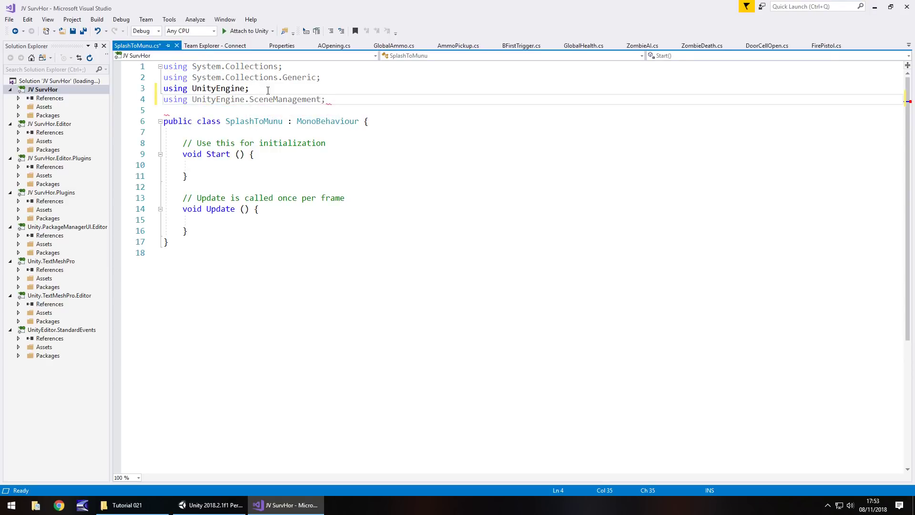
left_click_drag(213, 229, 165, 190)
key("Delete")
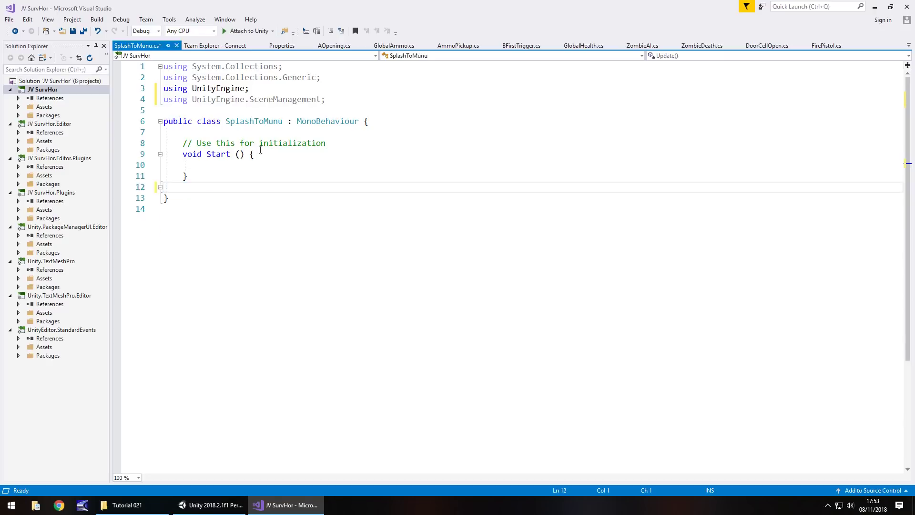
left_click_drag(341, 139, 173, 138)
key("Delete")
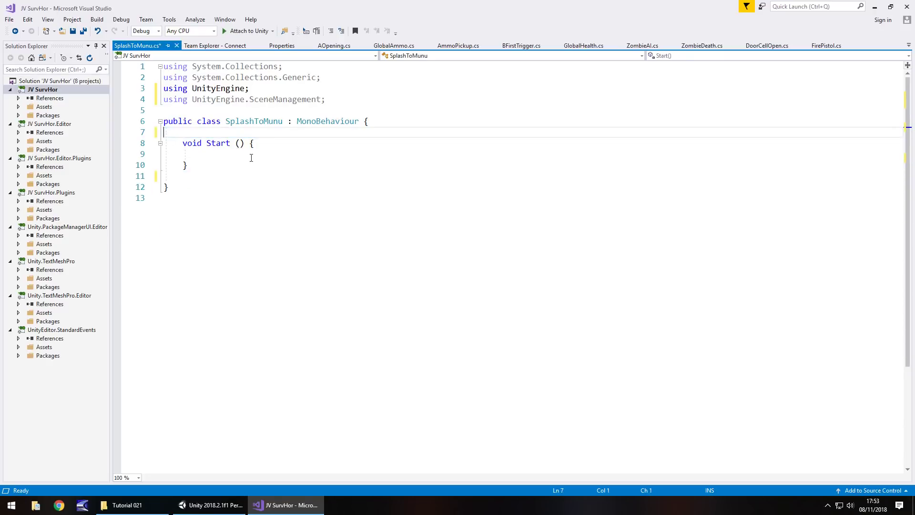
Add a TakeToMenu IEnumerator that waits 7 seconds, then calls SceneManager.LoadScene(1).
left_click(222, 176)
key("Return")
key("Return")
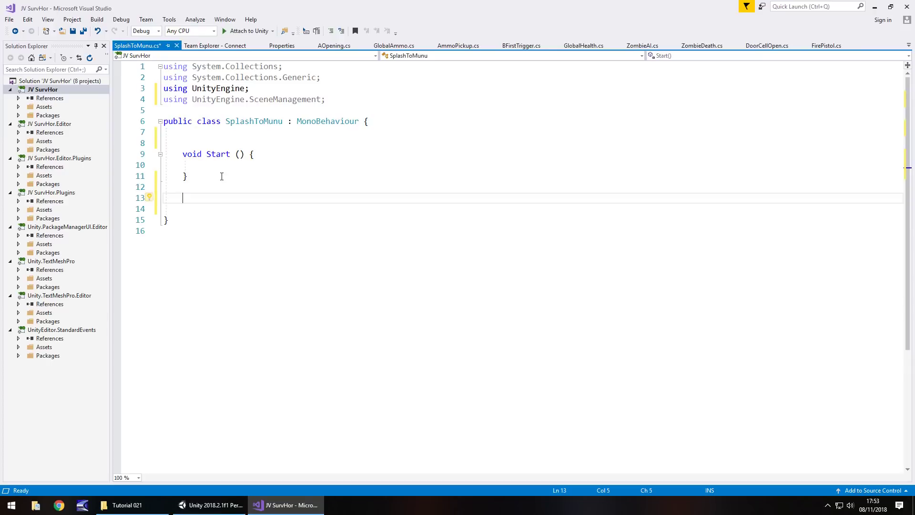
type("IEnumerator")
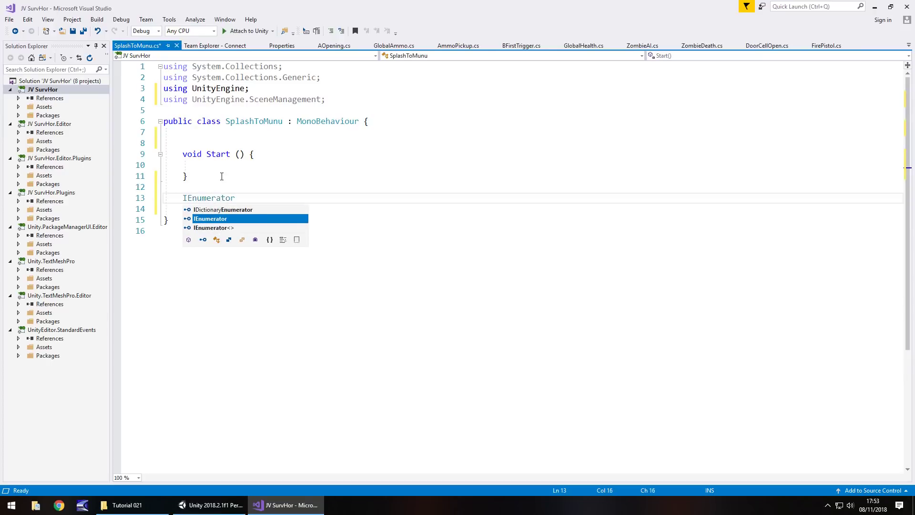
key("Escape")
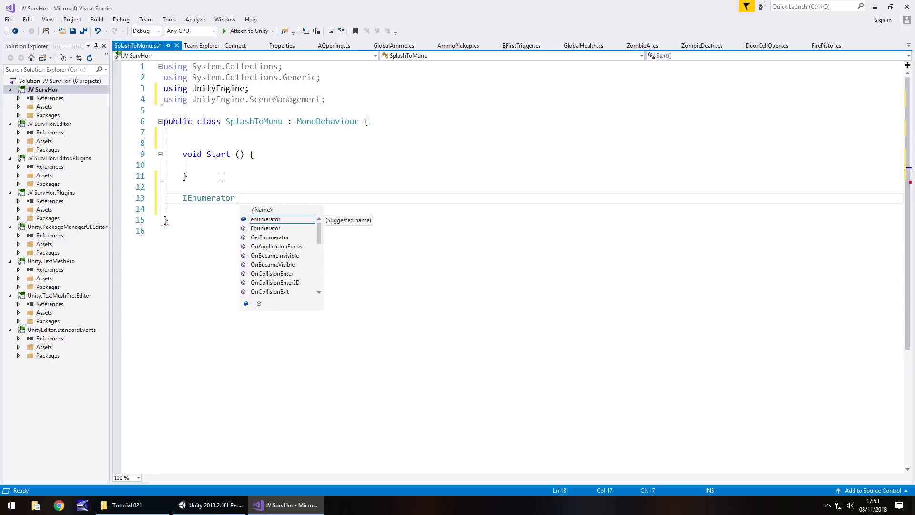
type("TakeToMen")
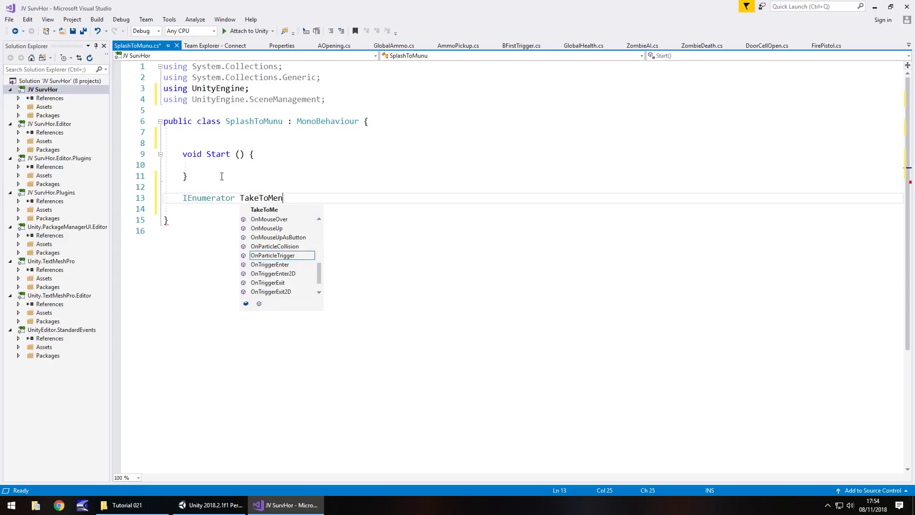
type("u()")
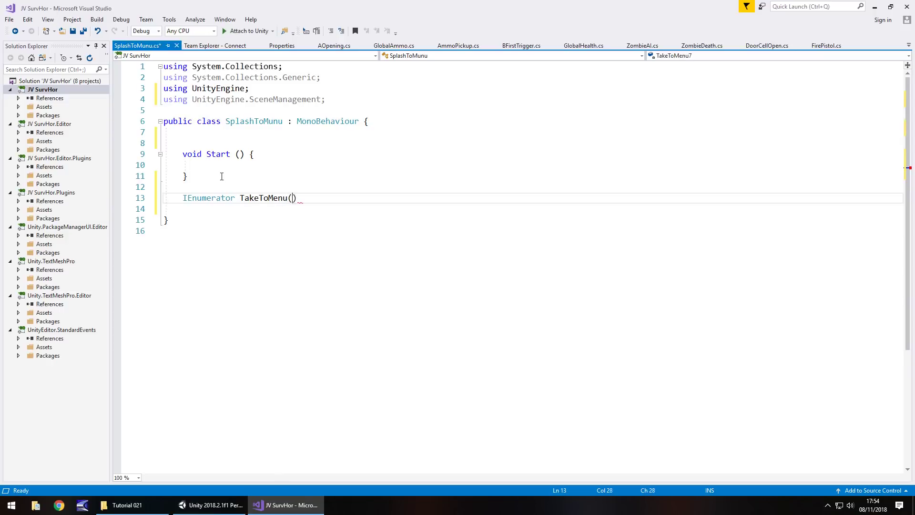
type(" {")
key("Return")
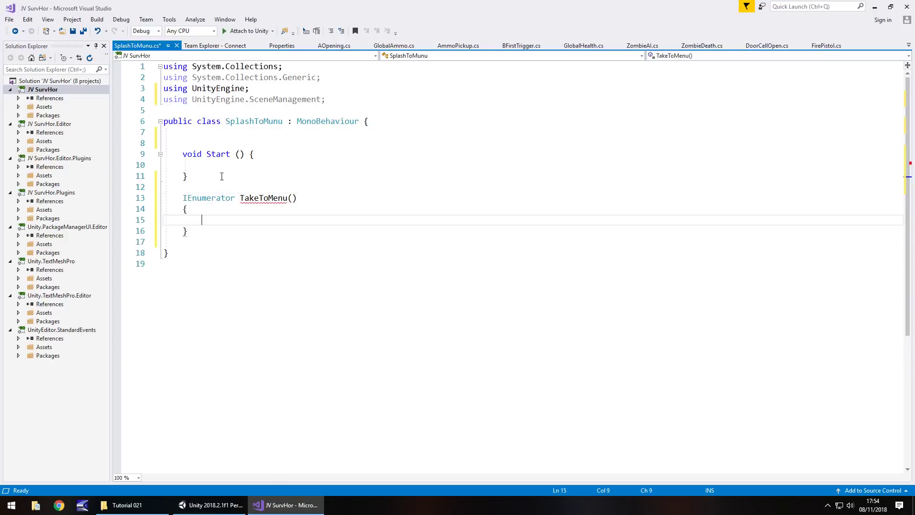
type("yield ret")
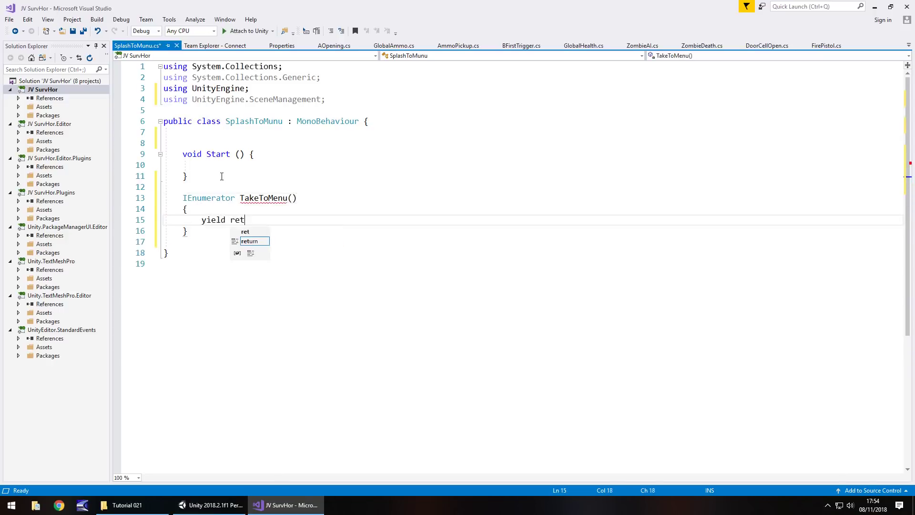
type("urn new WaitFo")
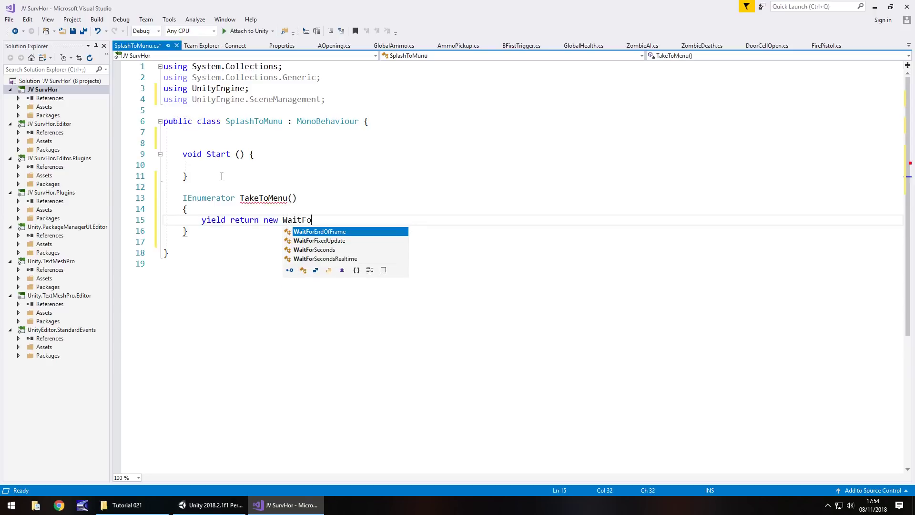
type("rSeconds(")
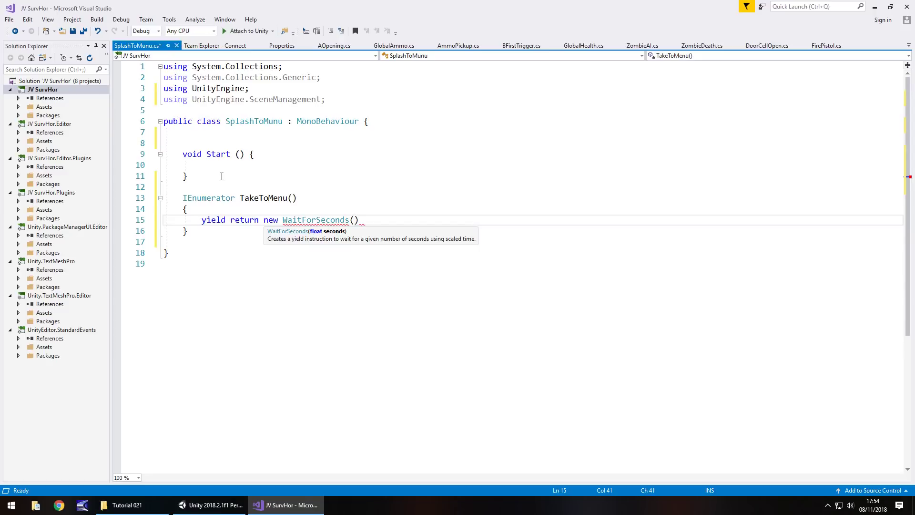
type("7);")
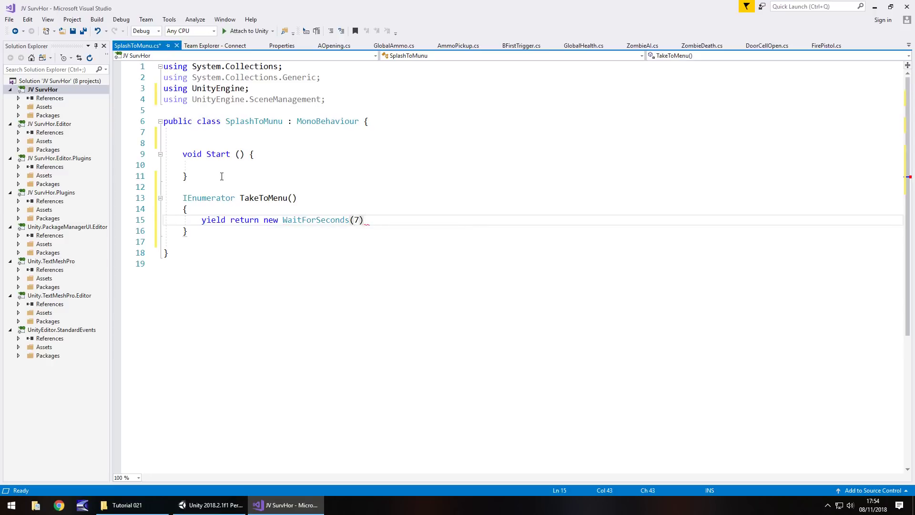
key("Return")
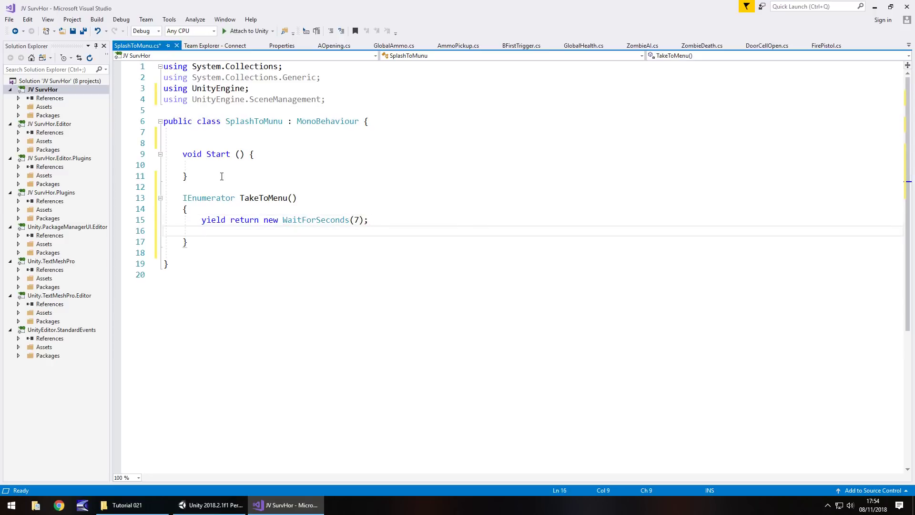
type("Sc")
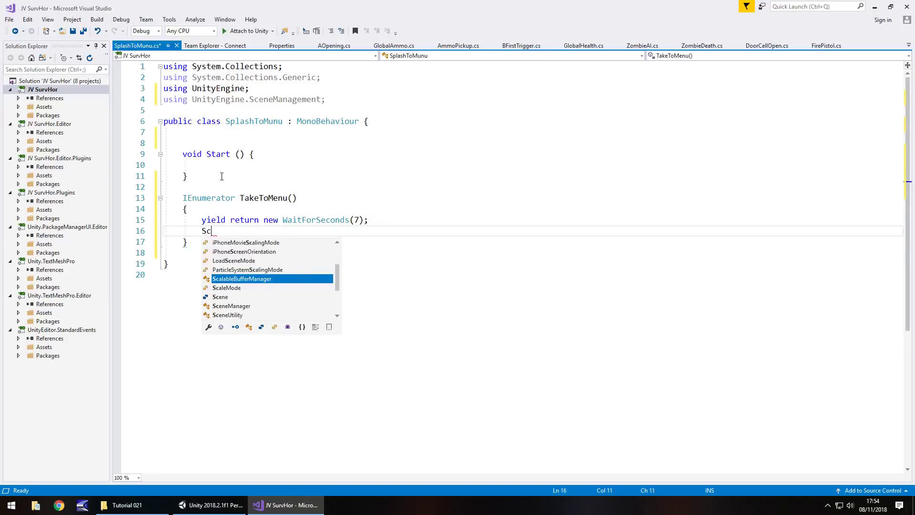
type("en")
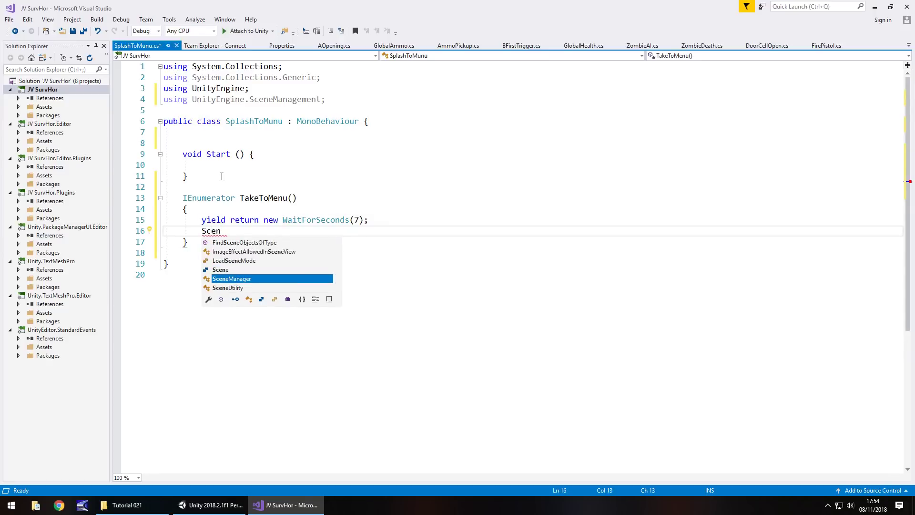
type("eManager.LoadScene")
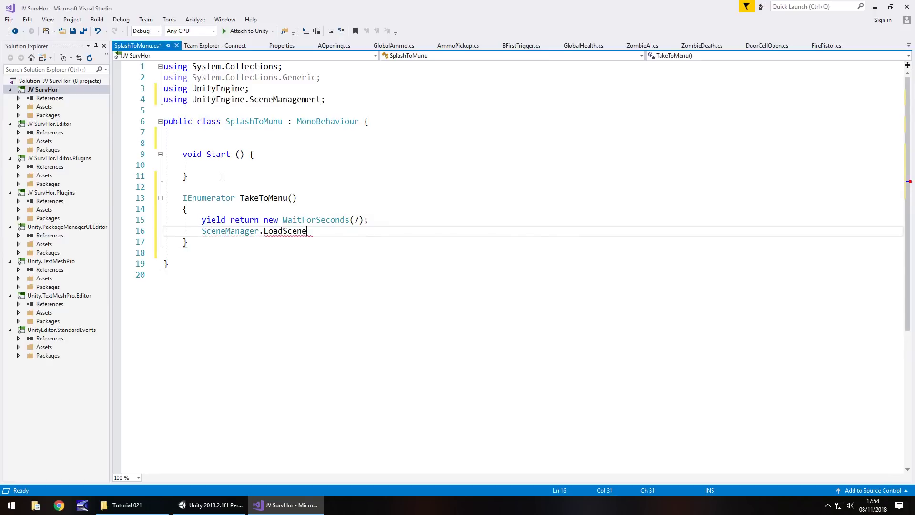
type("(1);")
Call StartCoroutine(TakeToMenu()) inside Start and save the script.
left_click(245, 165)
type("Start")
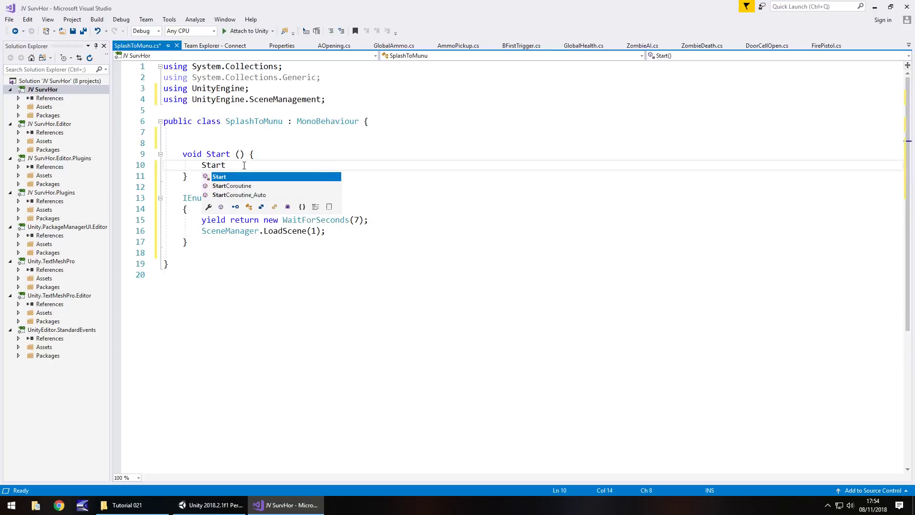
key("Down")
type("(")
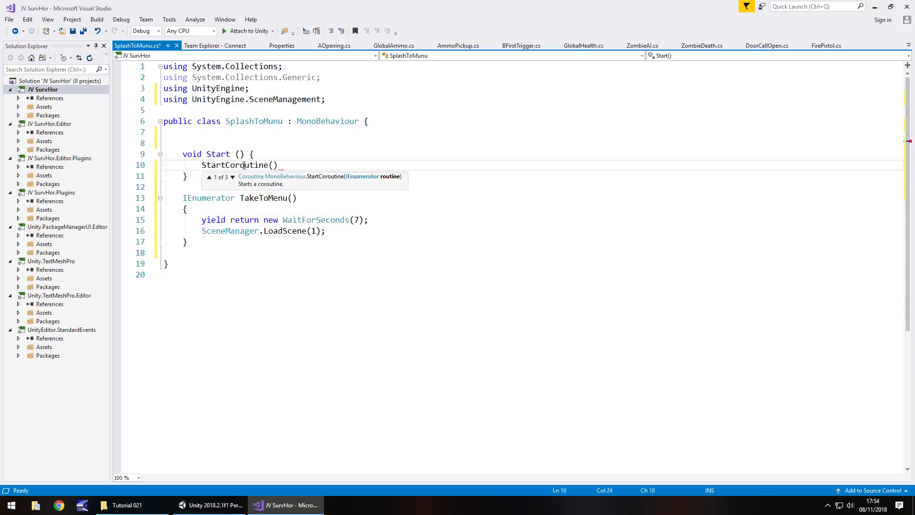
type("TakeTo")
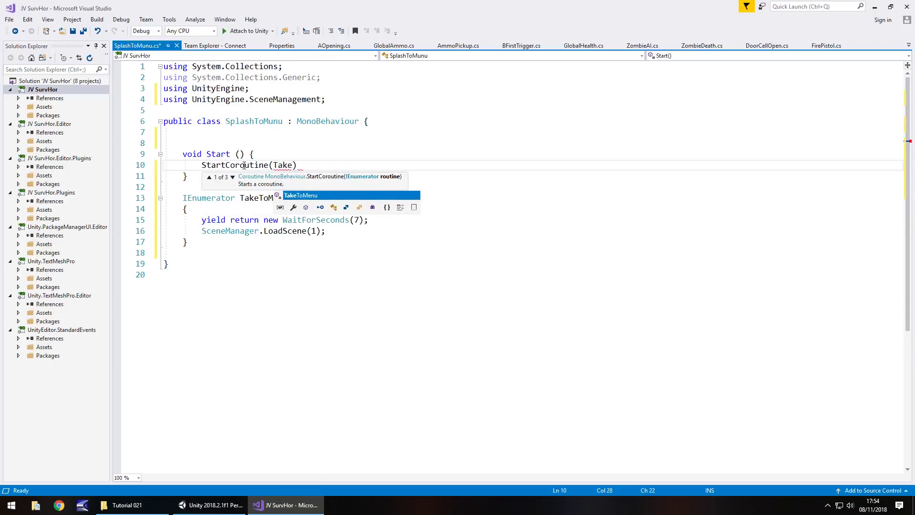
type("Menu);")
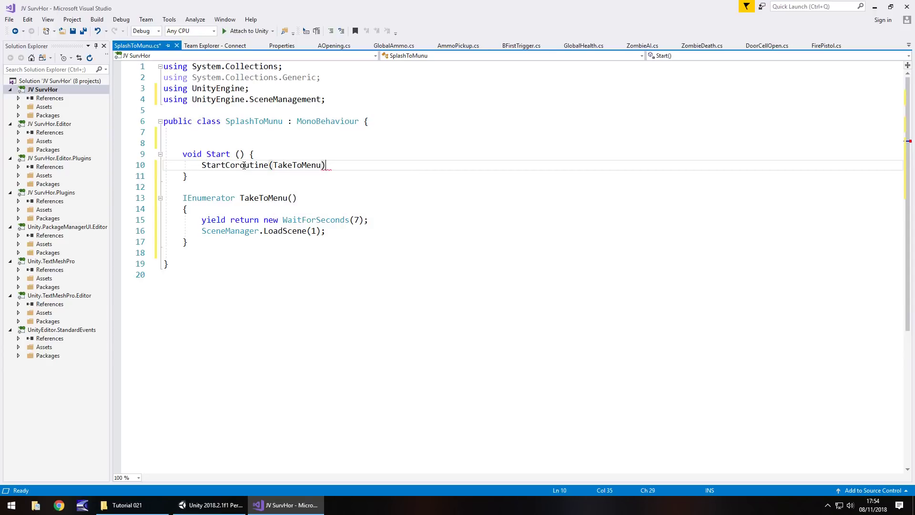
key("Left")
key("Left")
type("()")
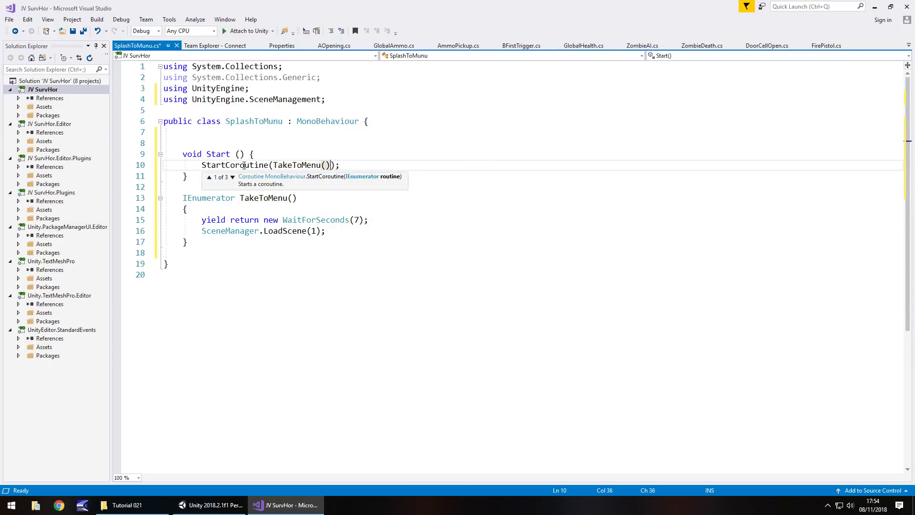
key("ctrl+s")
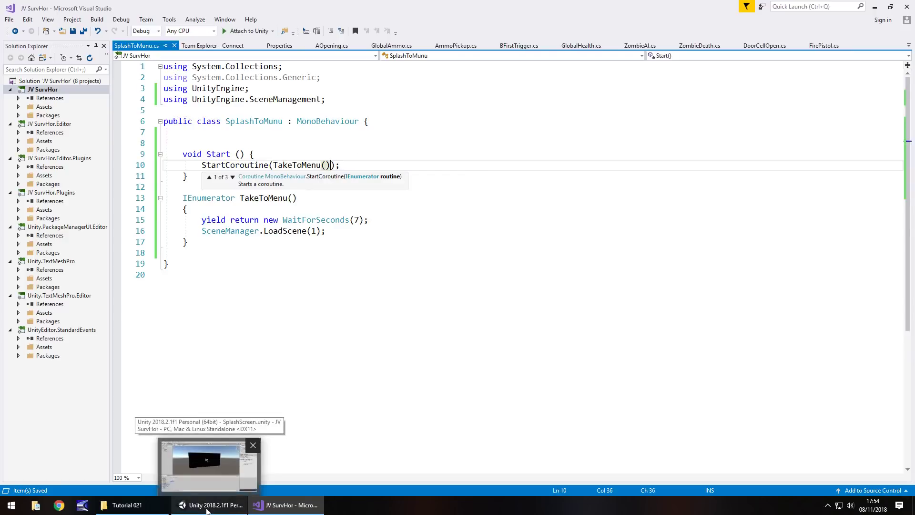
Back in Unity, create an empty GameObject and attach the SplashToMunu script to it.
left_click(207, 507)
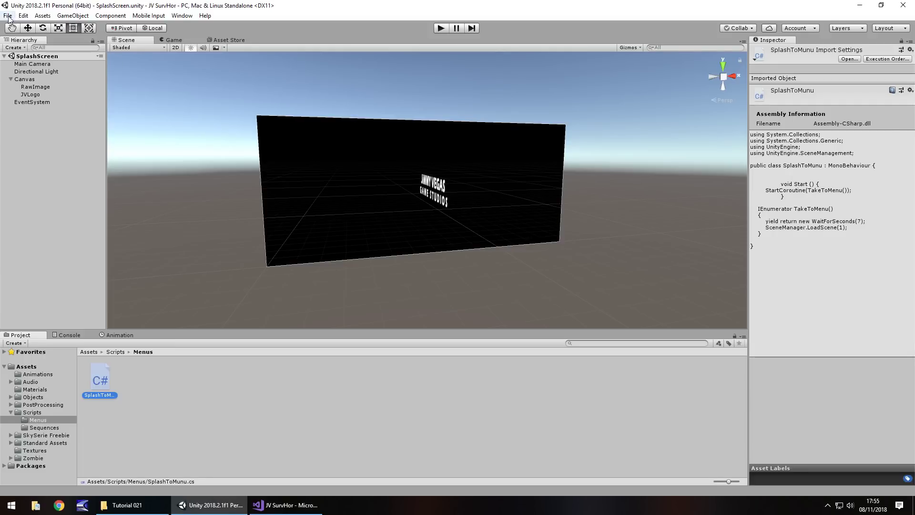
left_click(73, 16)
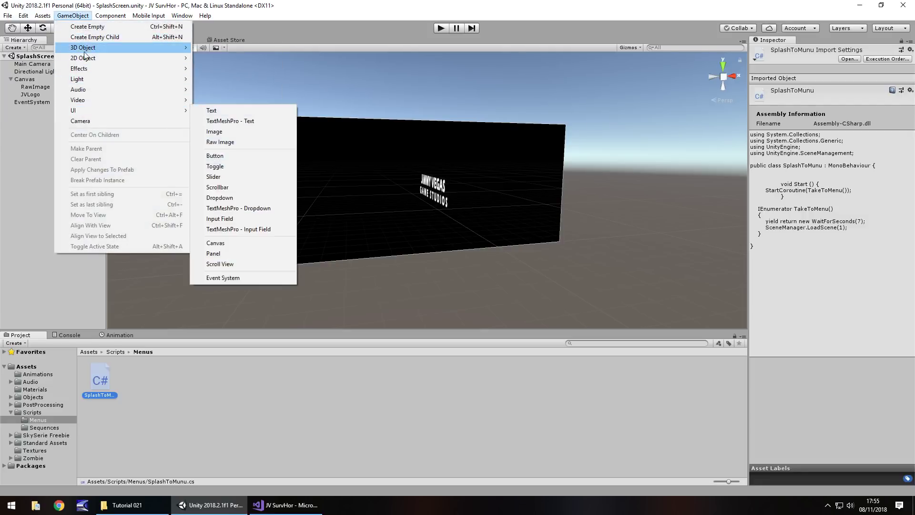
left_click(98, 28)
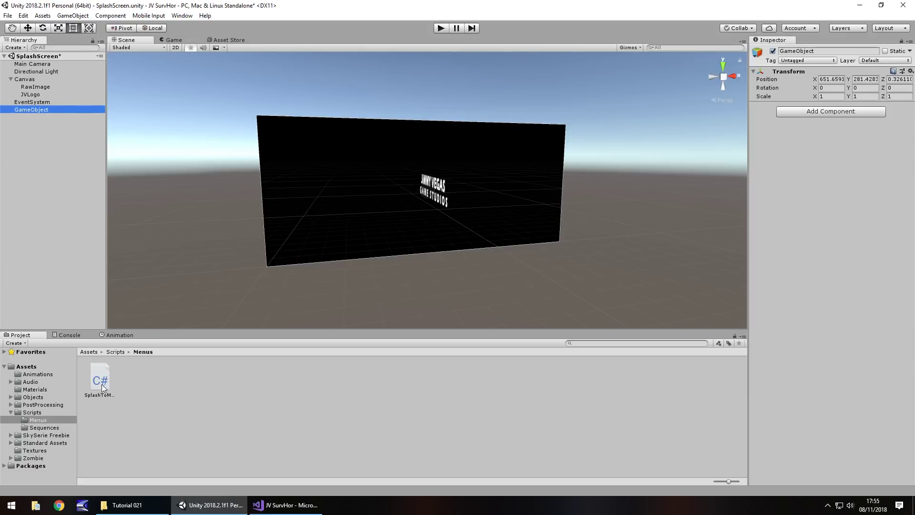
left_click_drag(101, 384, 31, 108)
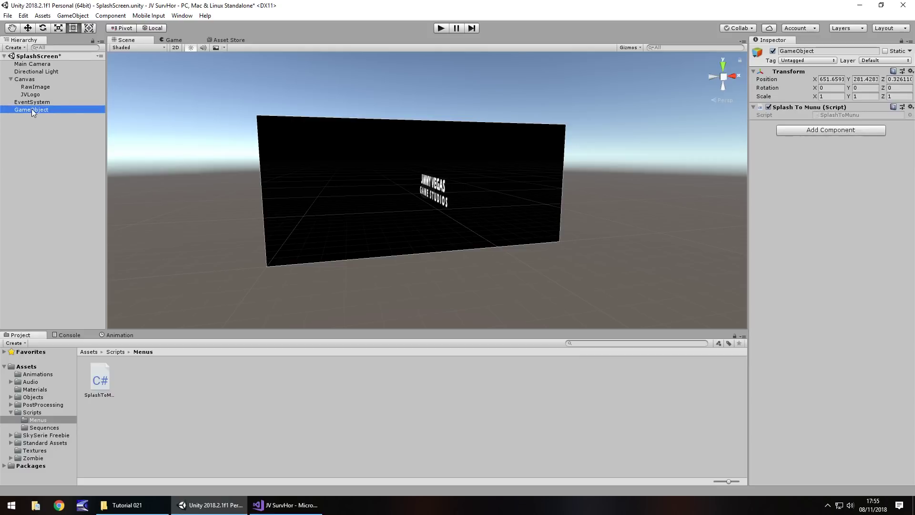
left_click(442, 28)
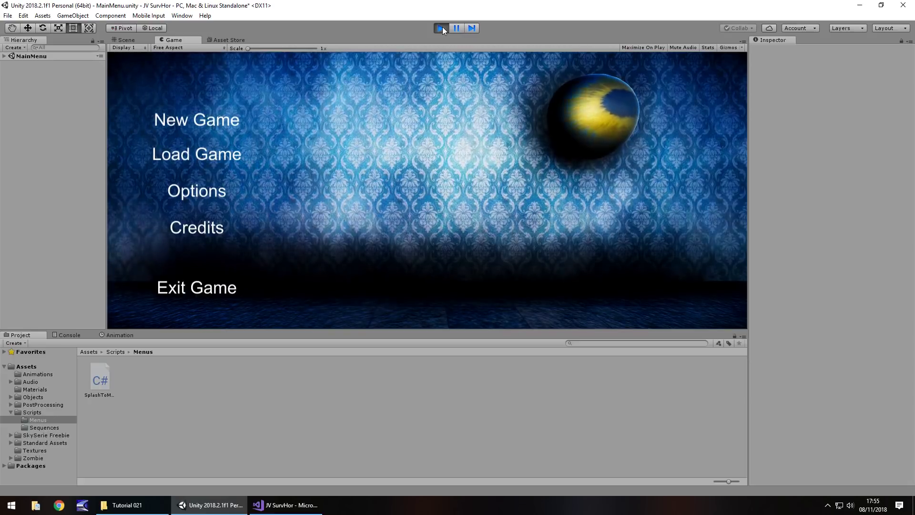
left_click(442, 28)
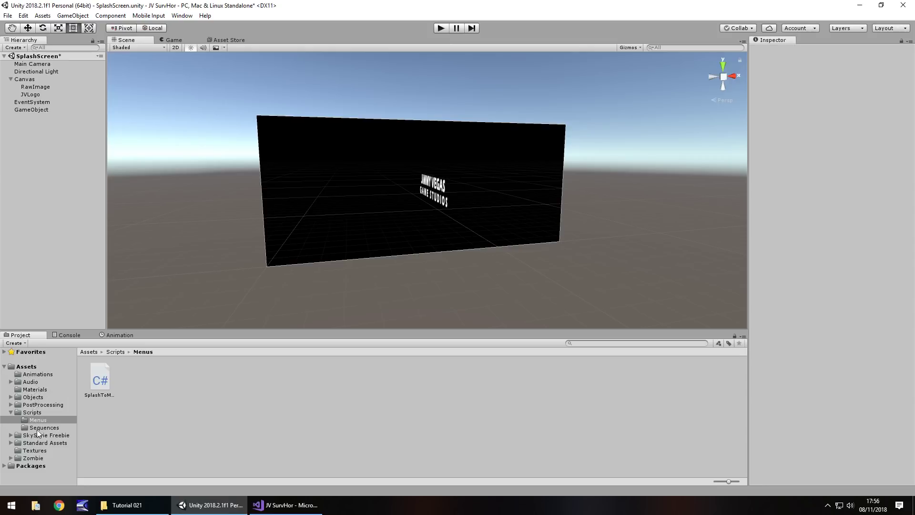
Open the MainMenu scene, saving the SplashScreen changes first.
left_click(28, 367)
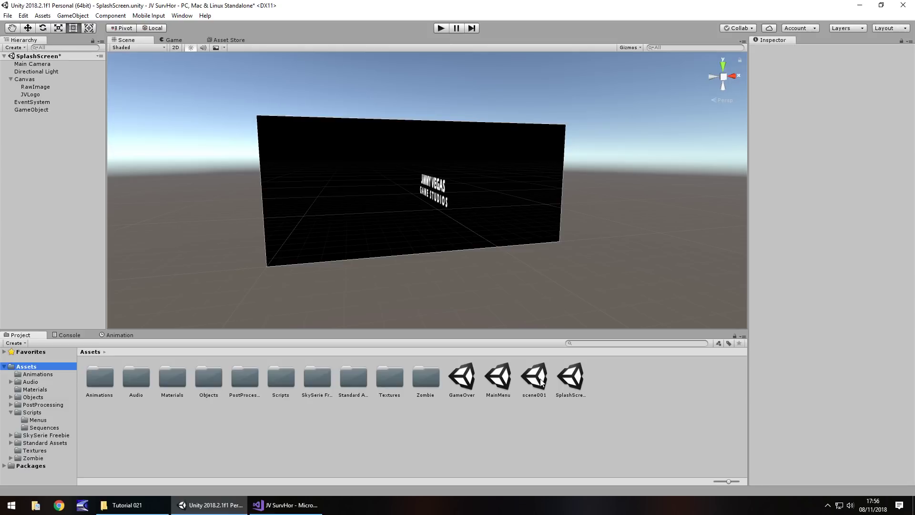
double_click(500, 378)
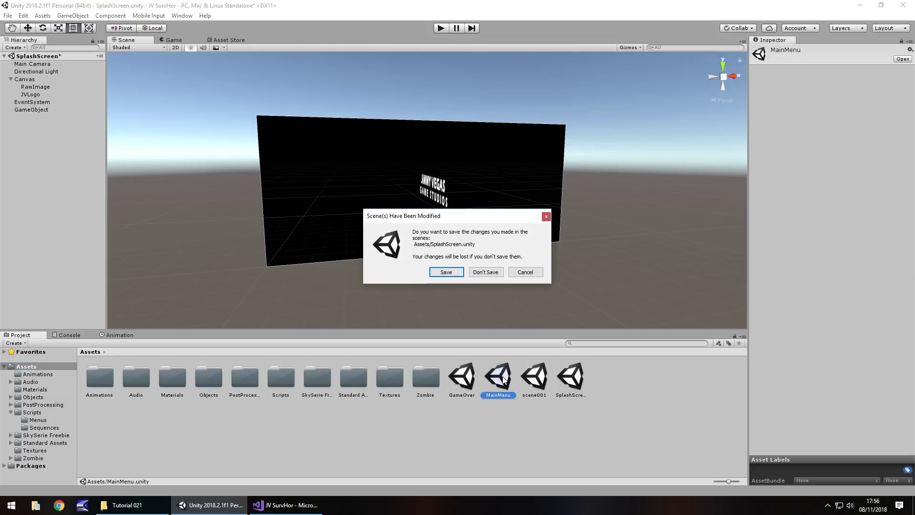
left_click(447, 272)
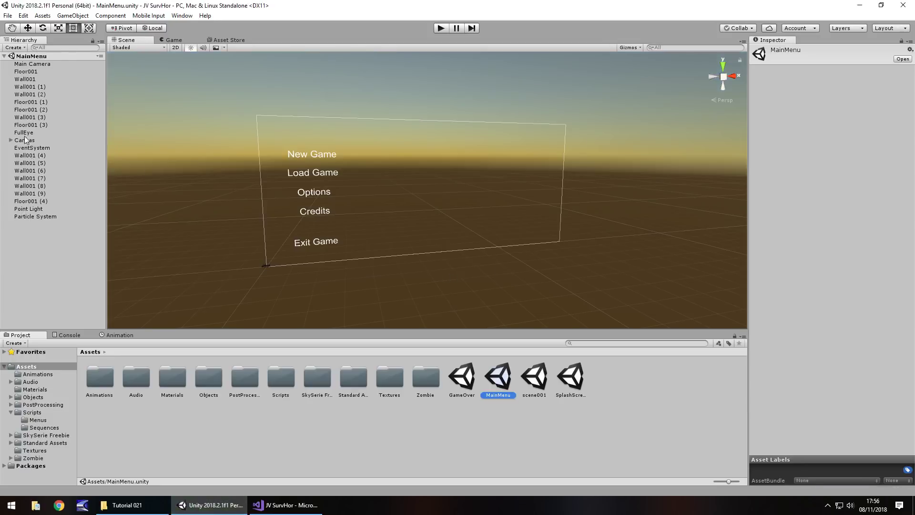
Locate and select the FullEye object's albedo texture in the Project panel.
left_click(24, 132)
left_click(754, 445)
scroll(779, 408, "down", 5)
left_click(759, 336)
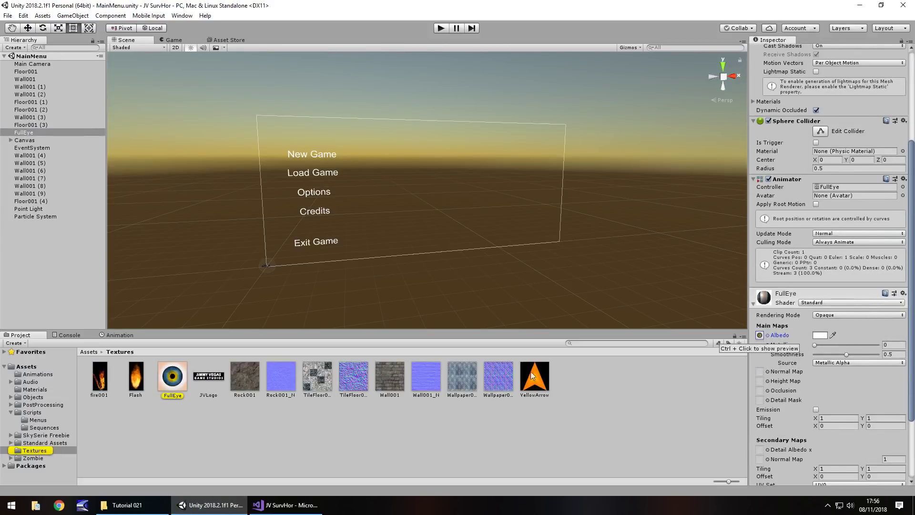
left_click(172, 384)
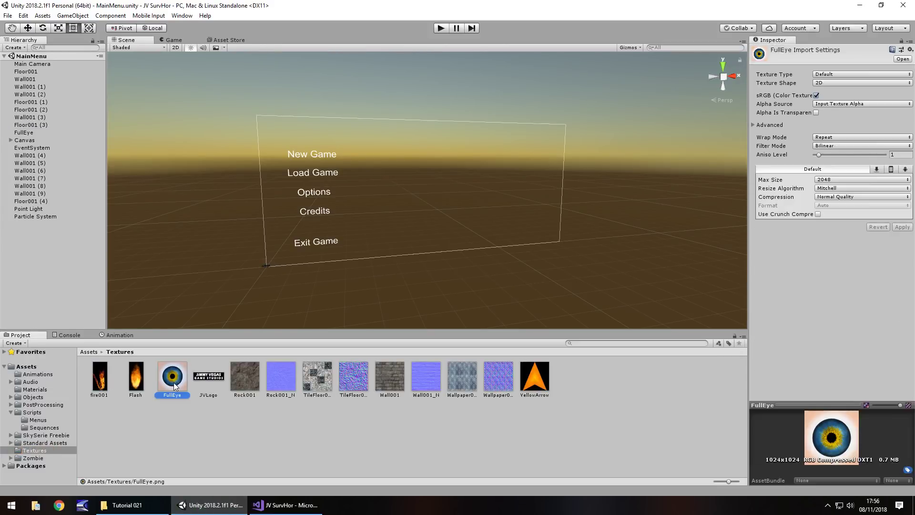
Duplicate the FullEye texture and set the copy to a normal map created from grayscale.
key("ctrl+d")
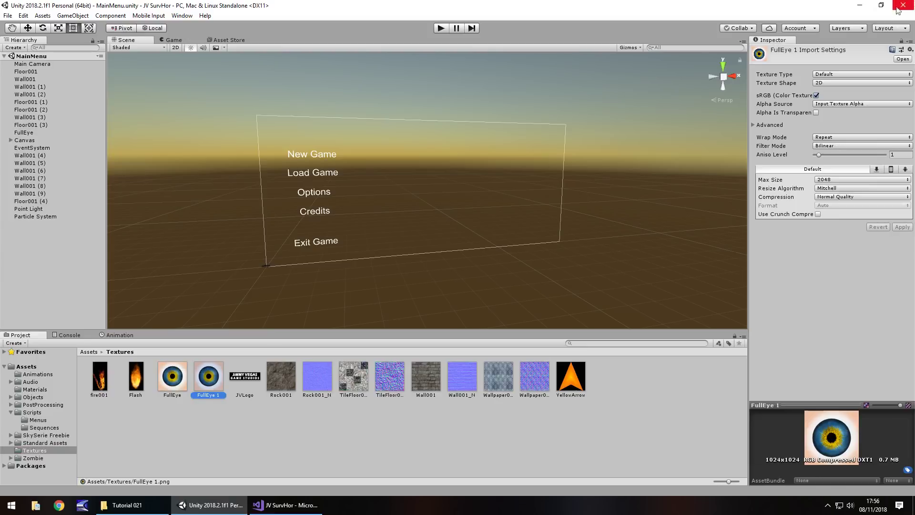
left_click(825, 75)
left_click(840, 96)
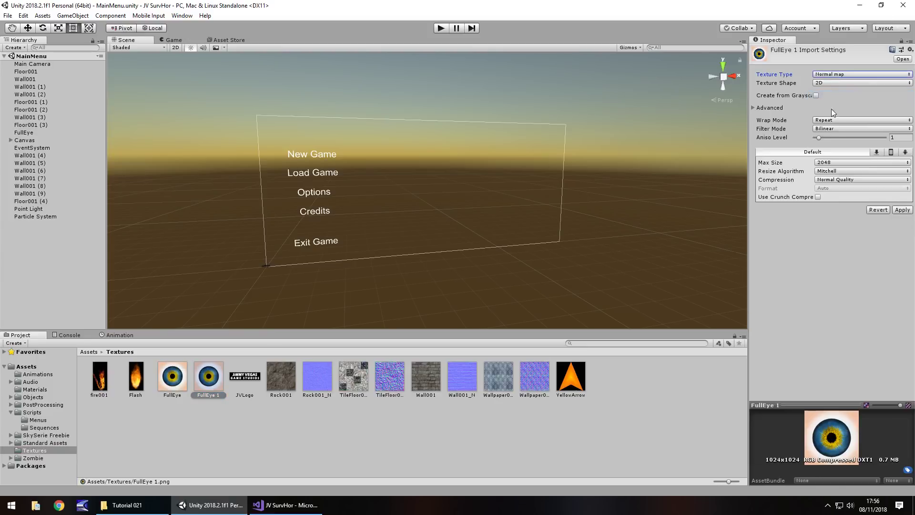
left_click(816, 96)
left_click(903, 226)
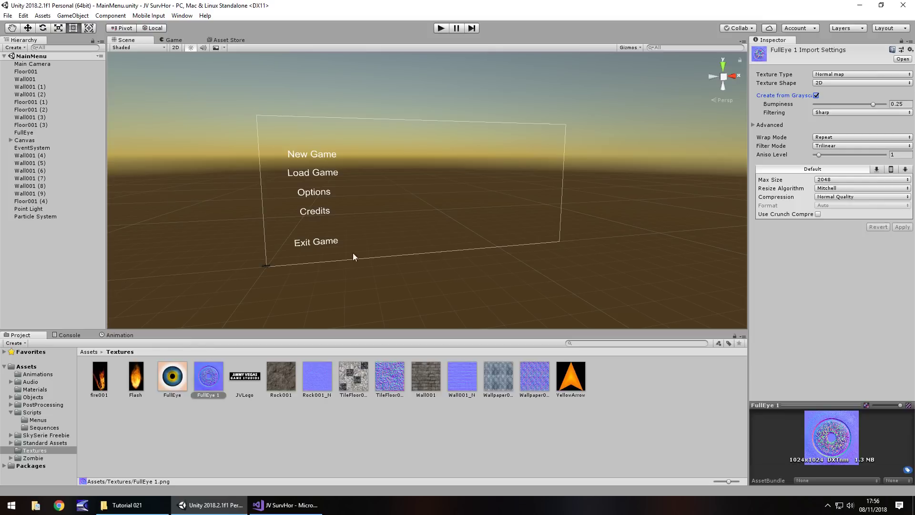
Assign FullEye 1 as the FullEye material's normal map and enter Play mode to check.
left_click(30, 132)
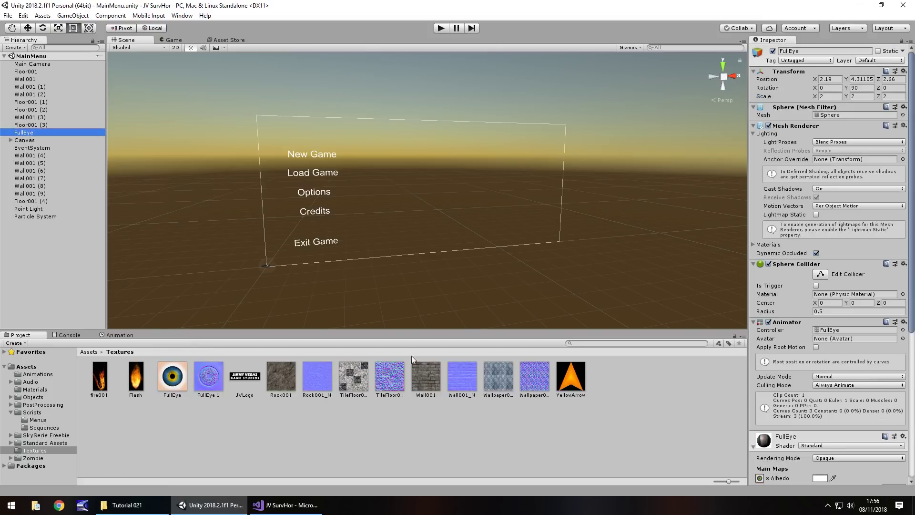
scroll(845, 397, "down", 5)
left_click_drag(210, 379, 761, 377)
left_click(441, 28)
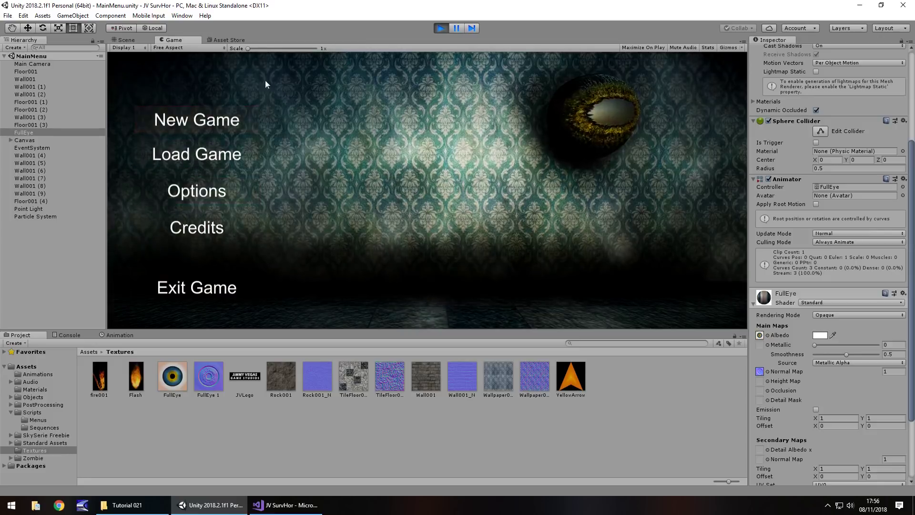
left_click(441, 28)
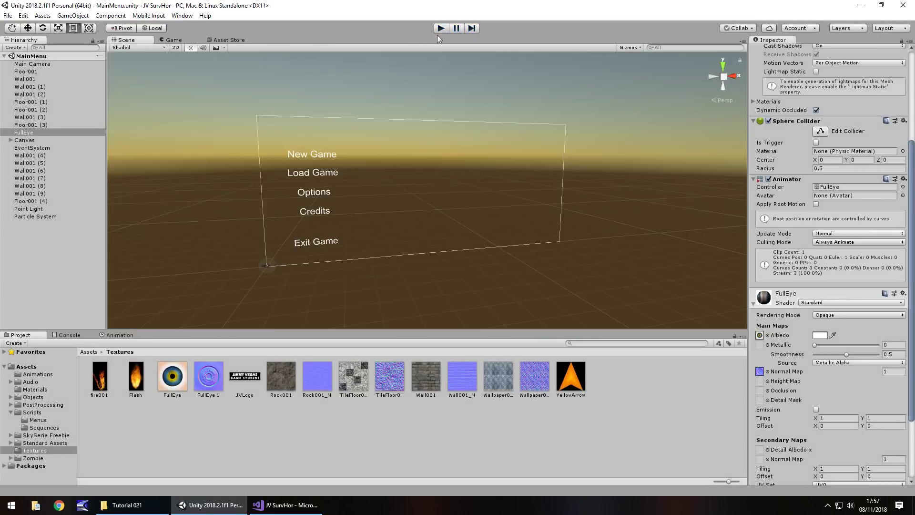